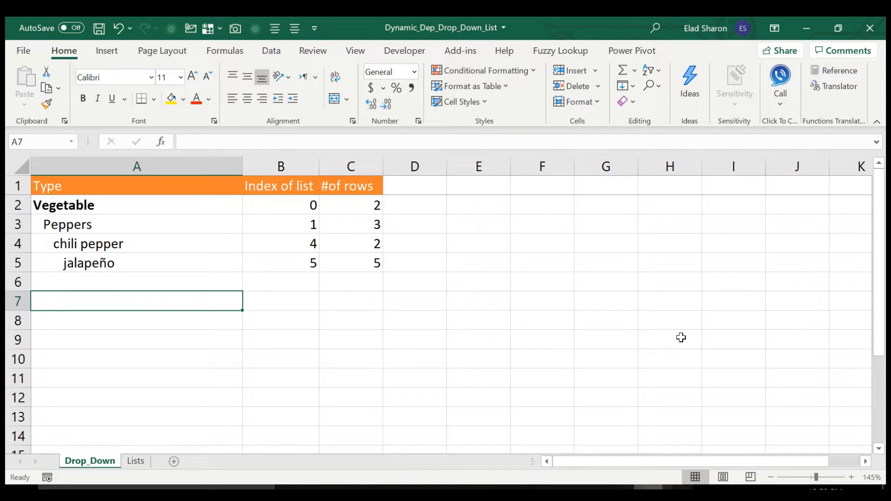
On the Lists sheet, examine how the Vegetable and Fruit entries under Type correspond to their own list headers in row 1.
left_click(135, 461)
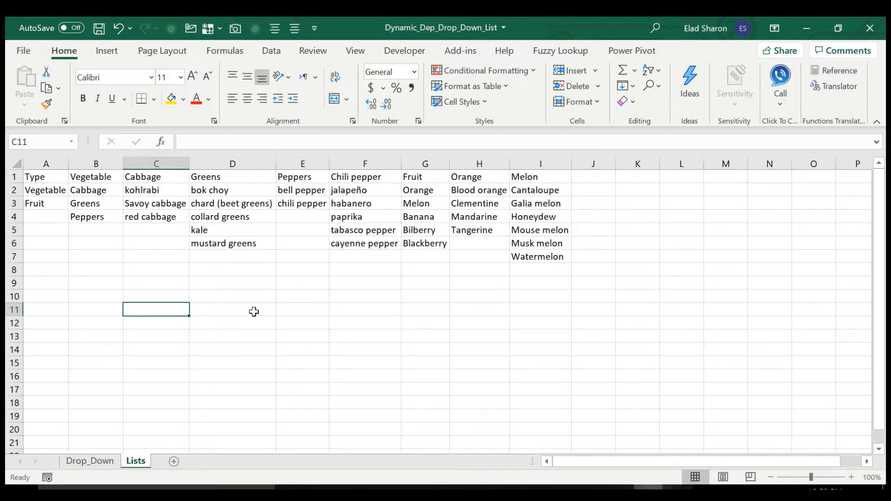
left_click(53, 181)
left_click(48, 163)
left_click(49, 190)
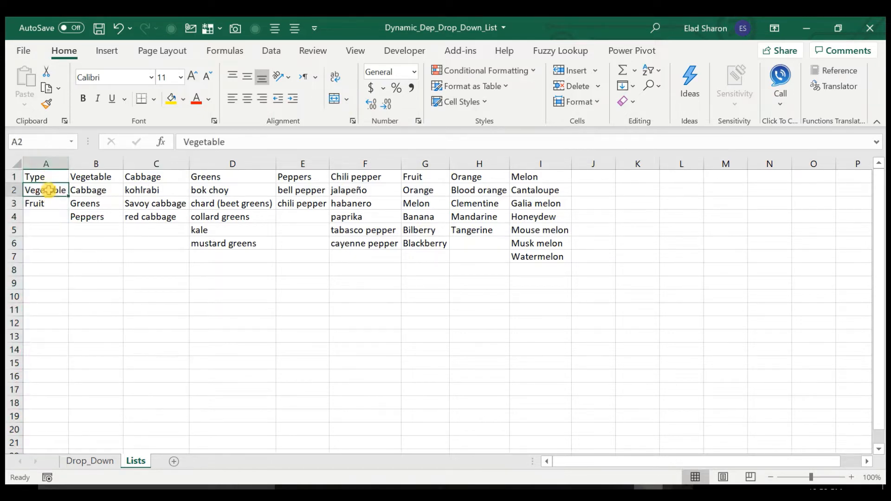
left_click(54, 202)
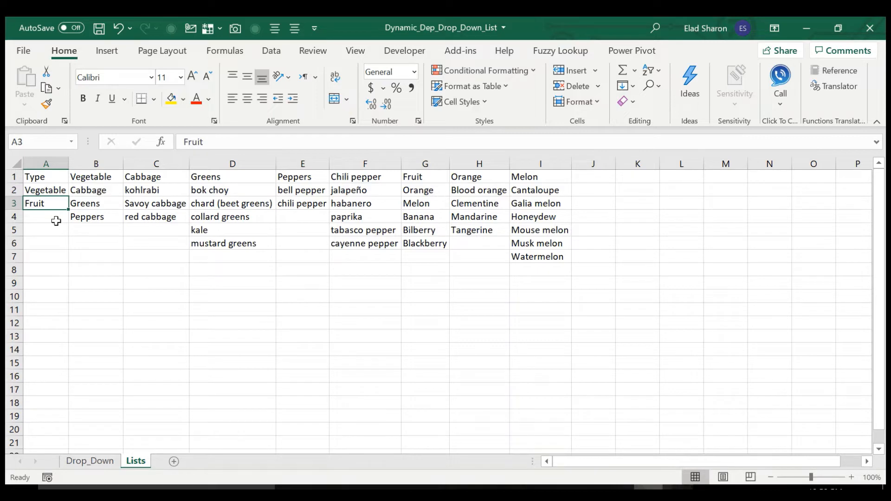
left_click(105, 178)
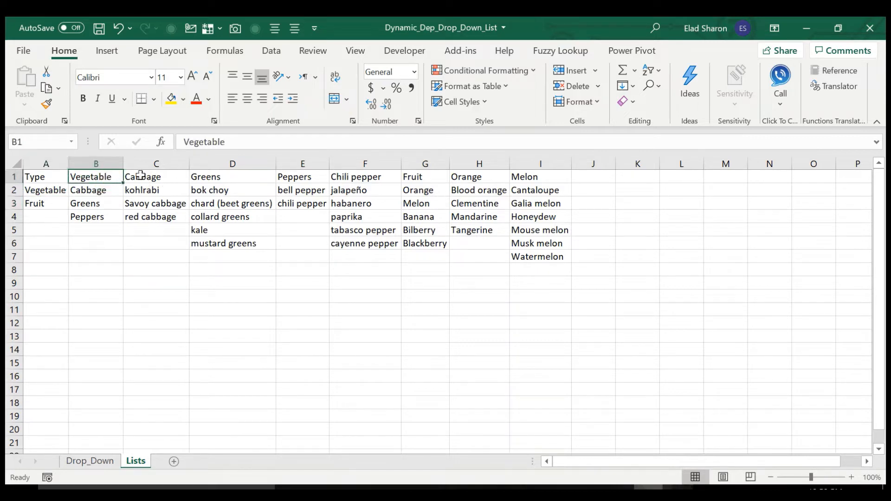
left_click(44, 194)
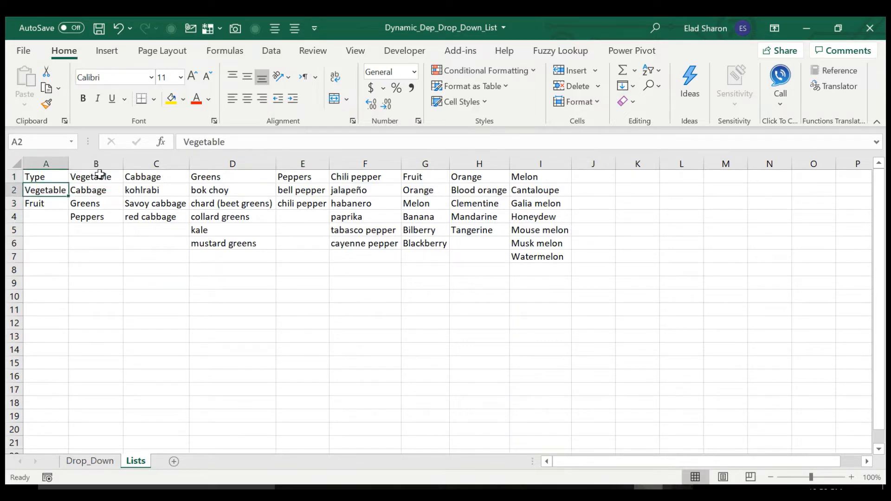
left_click(99, 175)
left_click(64, 202)
left_click(436, 178)
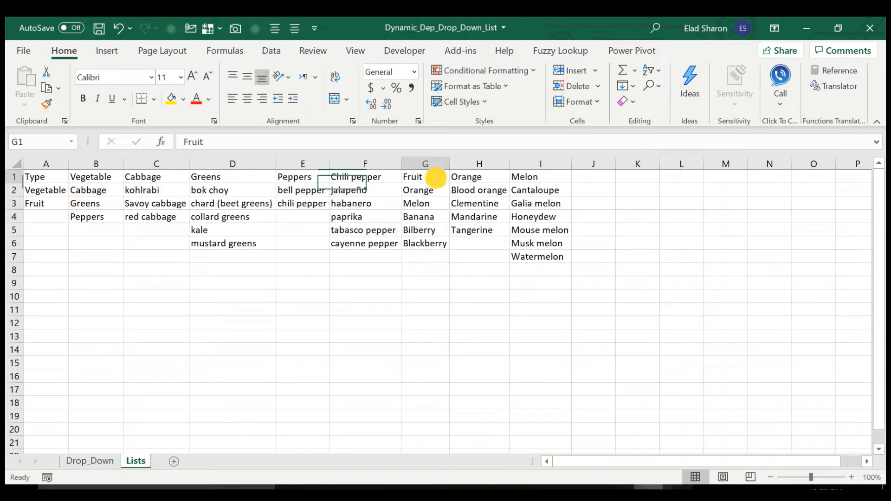
Examine how the Vegetable column's items relate to sub-list headers such as Cabbage, and check the first free header cell after Melon.
left_click(73, 191)
left_click(146, 164)
left_click(141, 177)
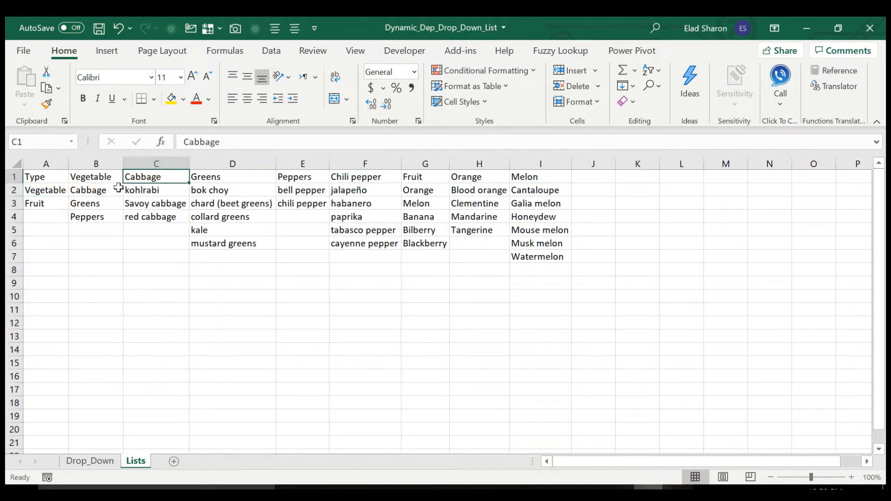
left_click(114, 190)
left_click(87, 204)
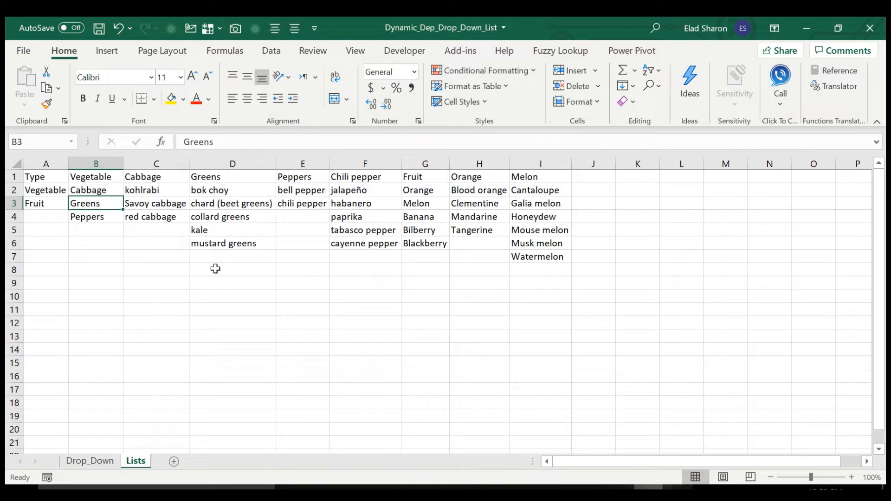
left_click(152, 217)
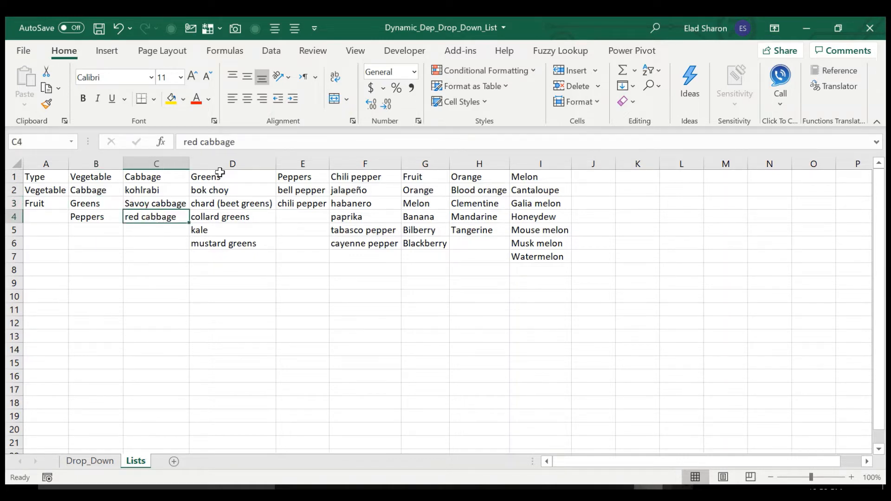
left_click(604, 180)
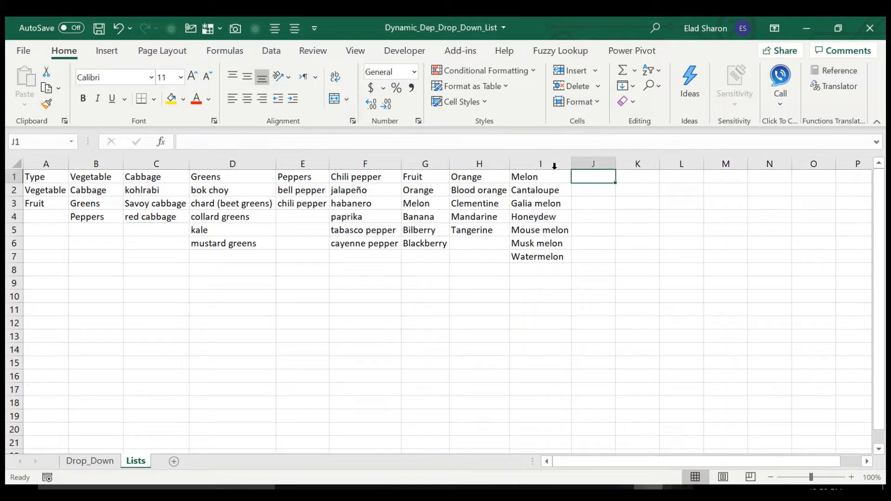
left_click(183, 220)
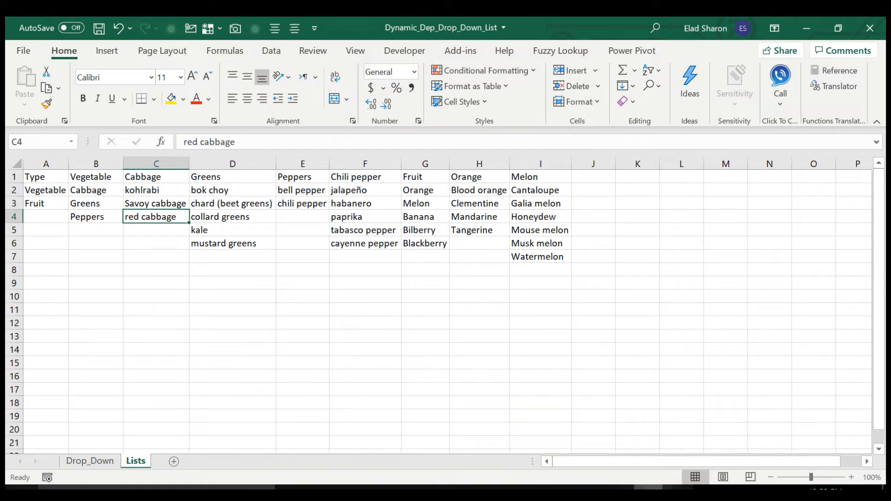
Review the header row of the Lists sheet and the empty space beneath the Greens and Chili pepper lists.
left_click(19, 176)
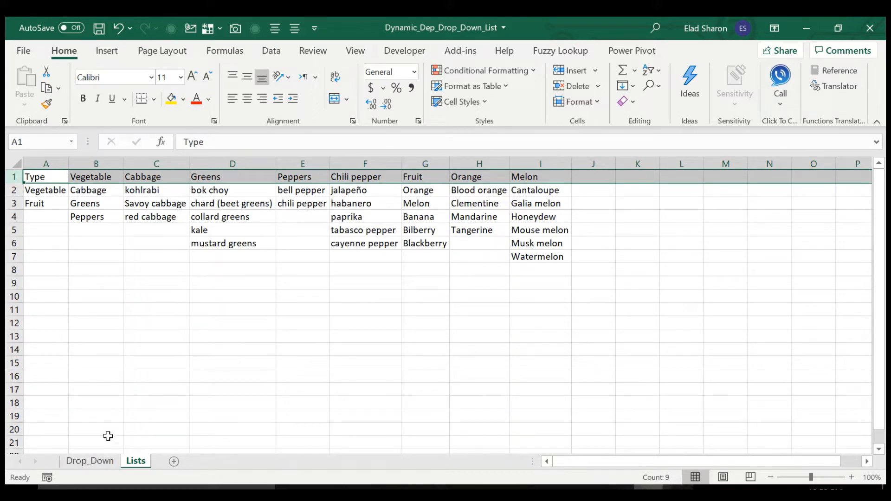
left_click_drag(238, 254, 235, 422)
left_click_drag(344, 256, 350, 367)
left_click(298, 190)
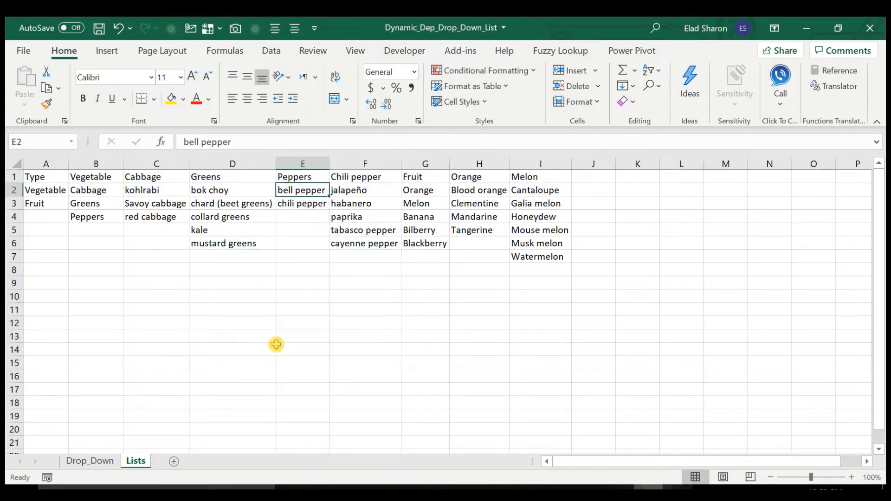
left_click(260, 324)
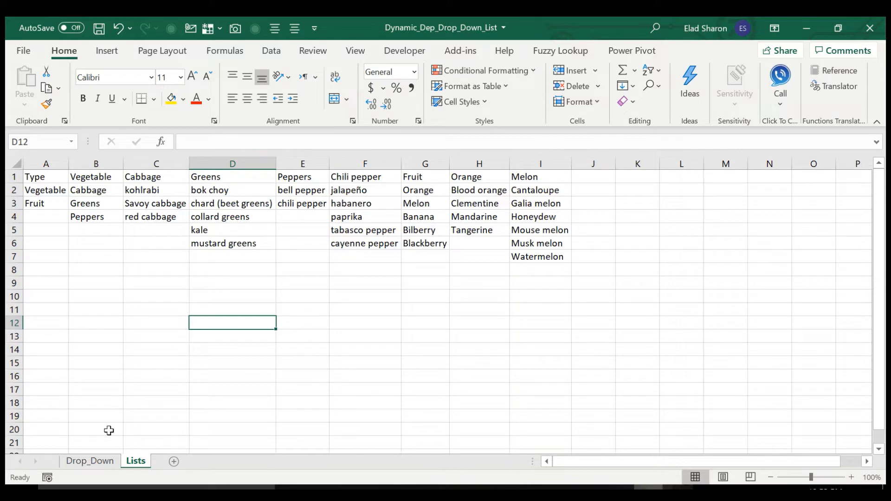
On the Drop_Down sheet, inspect the drop-down cells A2 and A3 and the helper columns Index of list and #of rows.
left_click(102, 461)
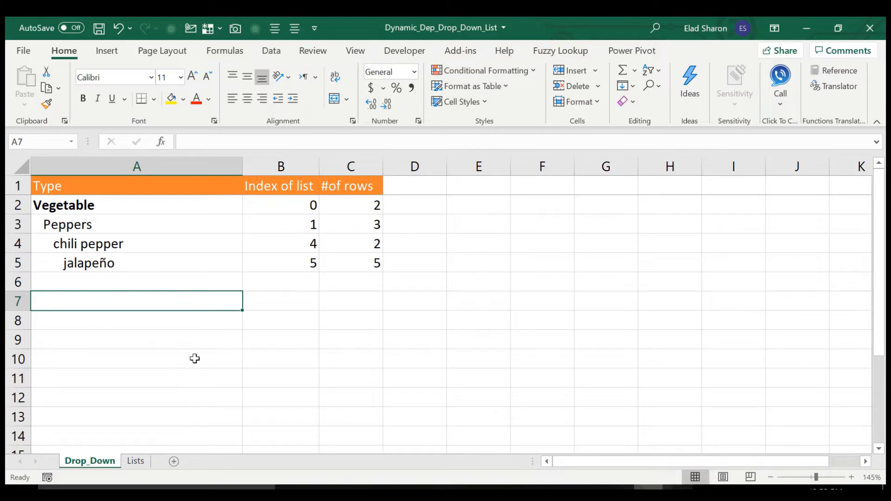
left_click(171, 171)
left_click(158, 206)
key("Down")
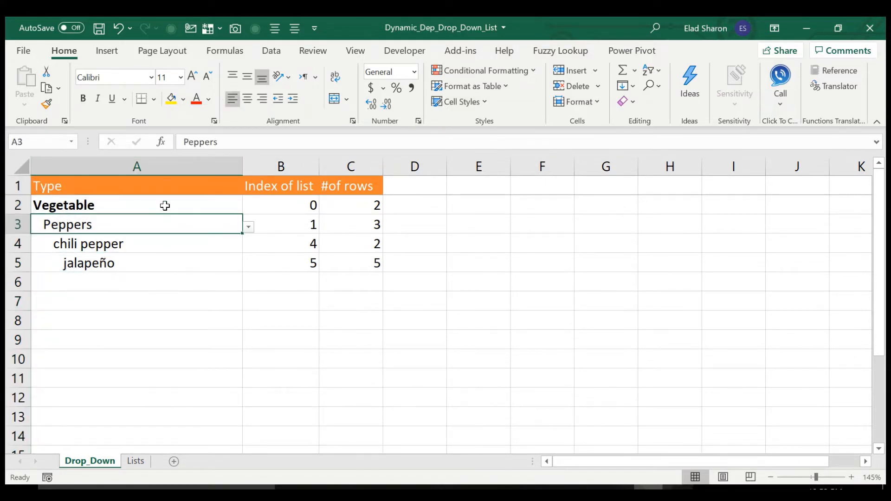
key("Up")
left_click_drag(285, 165, 342, 168)
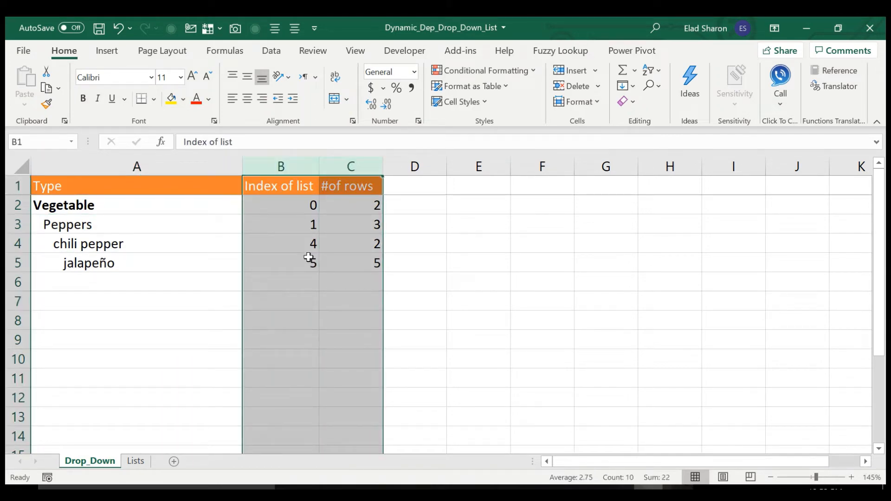
Inspect the MATCH formulas in B3 and B2 of the Index of list column and the lookup cell A1.
left_click(307, 223)
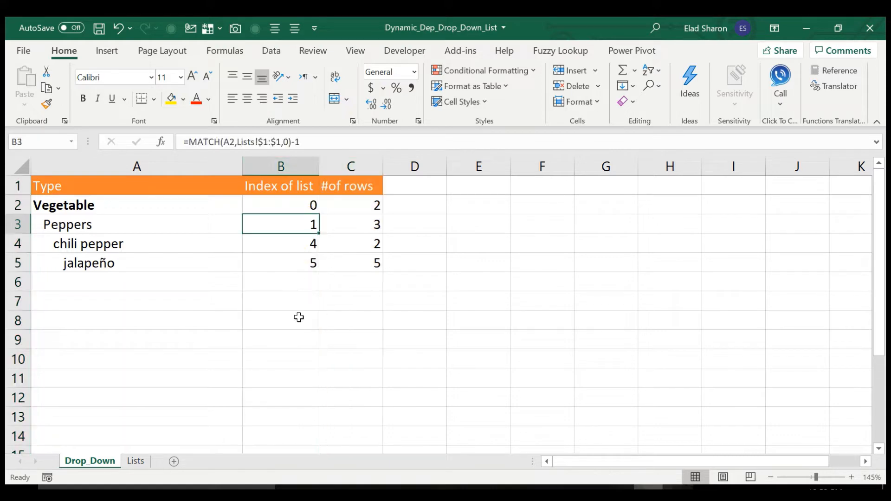
left_click(301, 204)
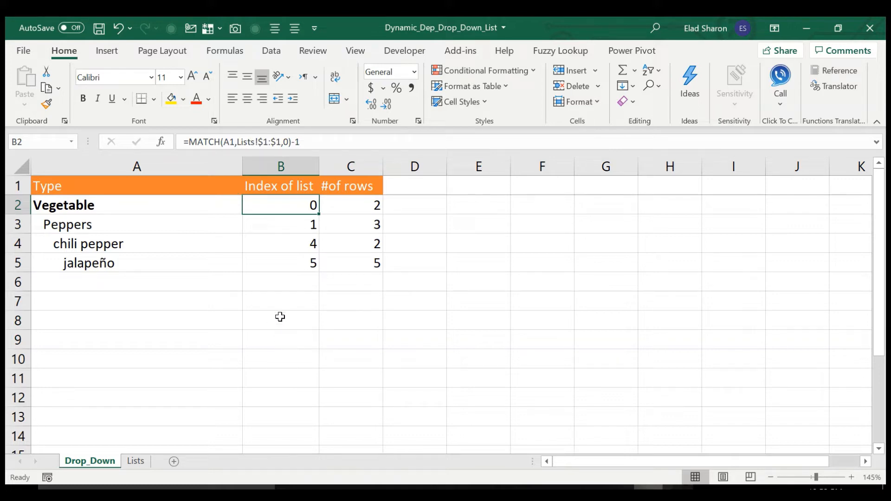
left_click(314, 140)
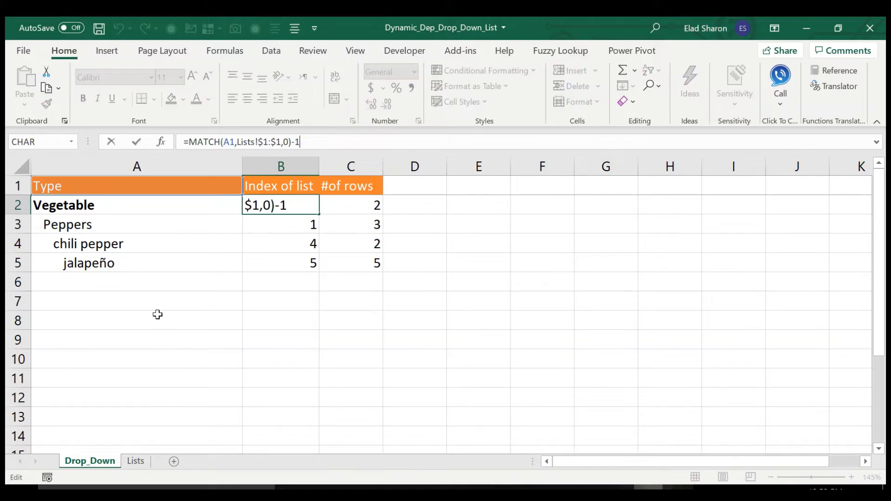
left_click(128, 188)
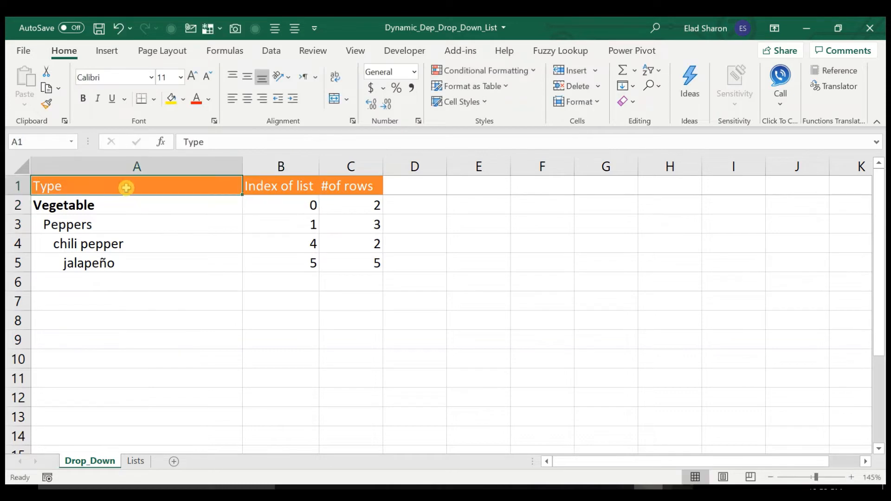
On the Lists sheet, examine header row 1 as the MATCH lookup range and locate the Type header in it.
left_click(135, 461)
left_click(54, 161)
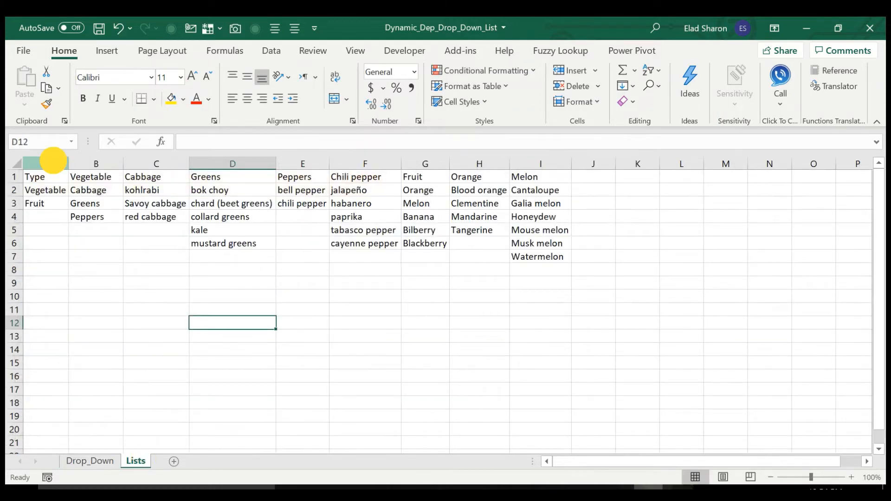
left_click(126, 403)
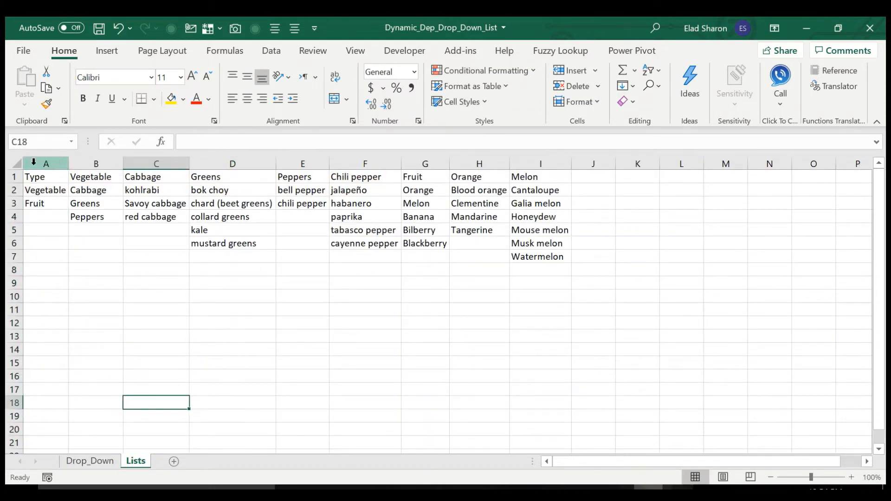
left_click(14, 177)
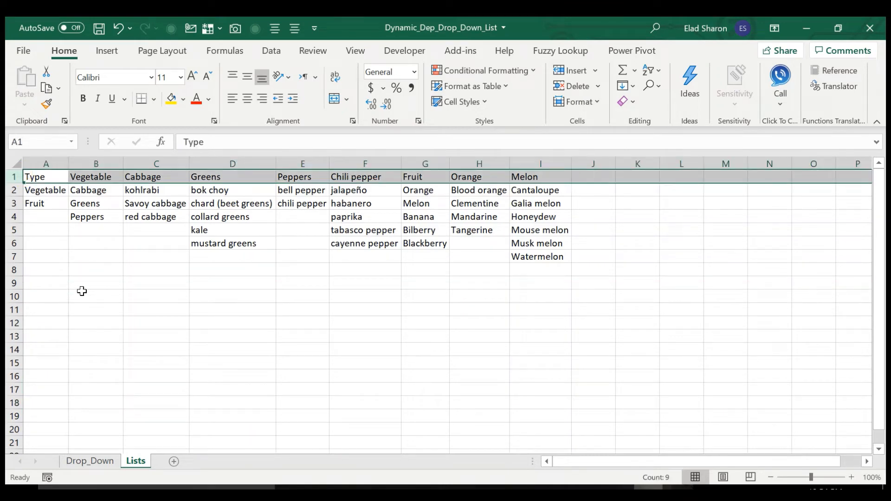
left_click(86, 273)
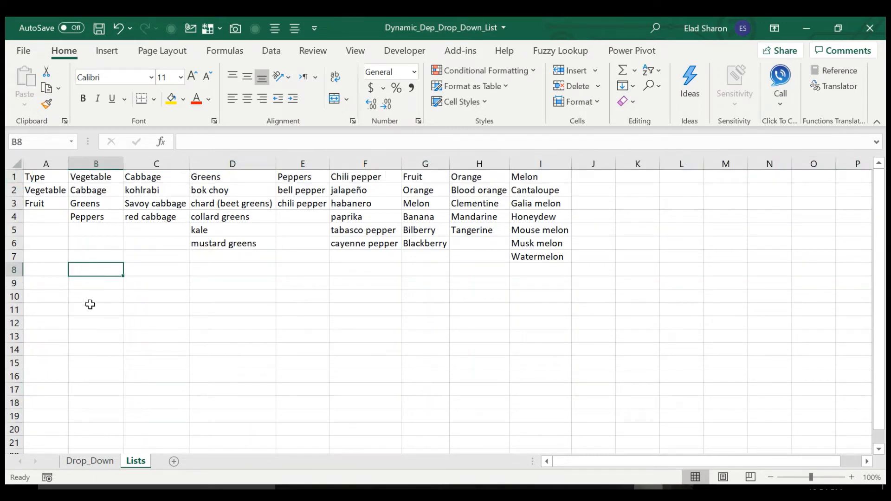
left_click(53, 176)
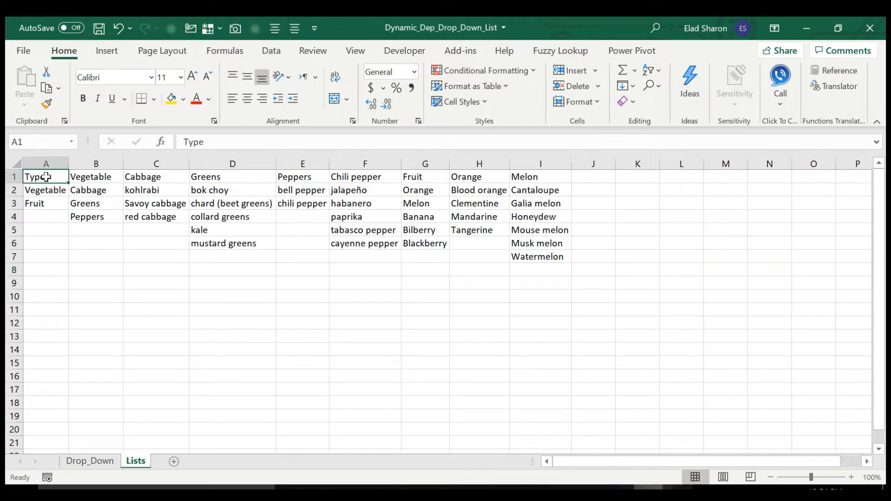
On the Drop_Down sheet, examine the lookup value and the -1 offset in B2's MATCH formula, leaving the formula as it is.
left_click(88, 460)
left_click(293, 201)
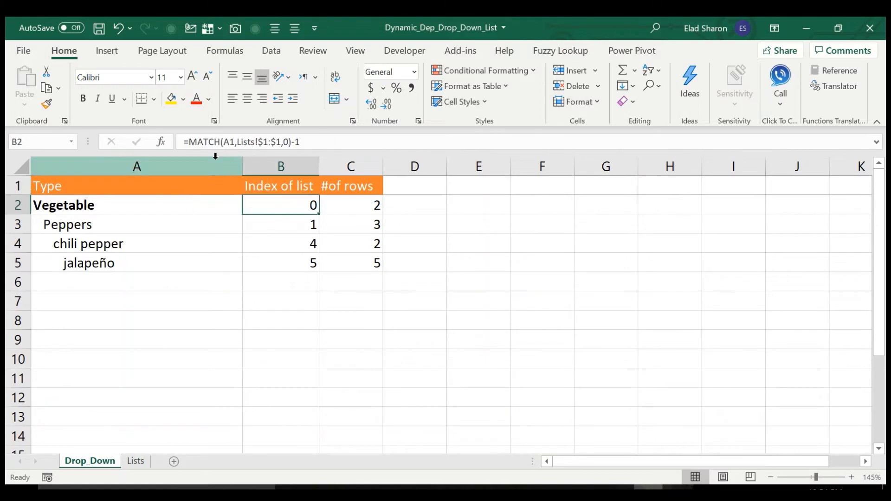
left_click(228, 142)
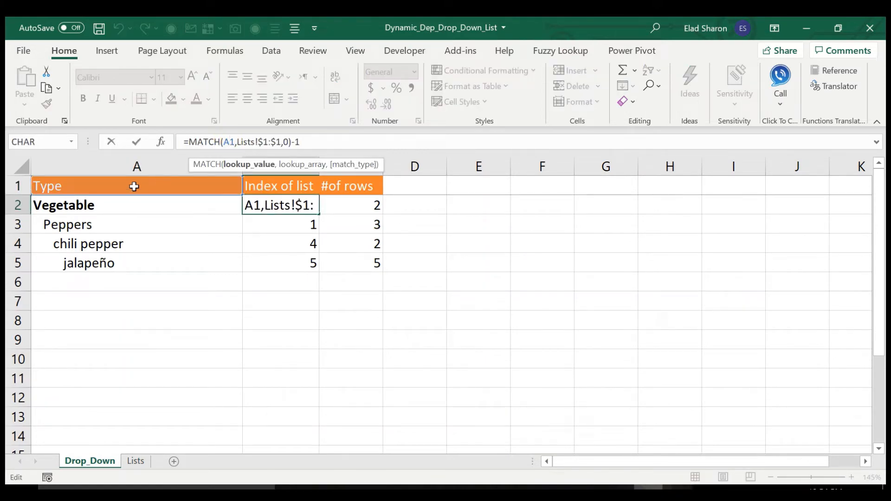
key("Escape")
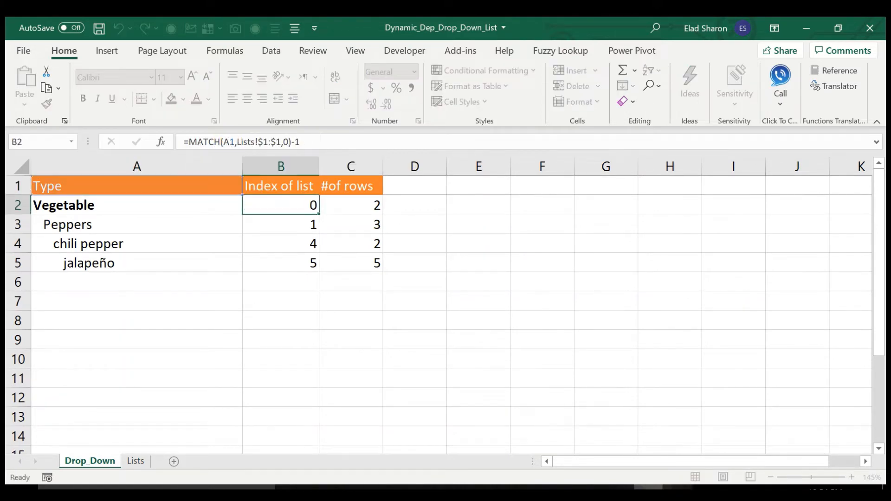
left_click(308, 142)
key("Escape")
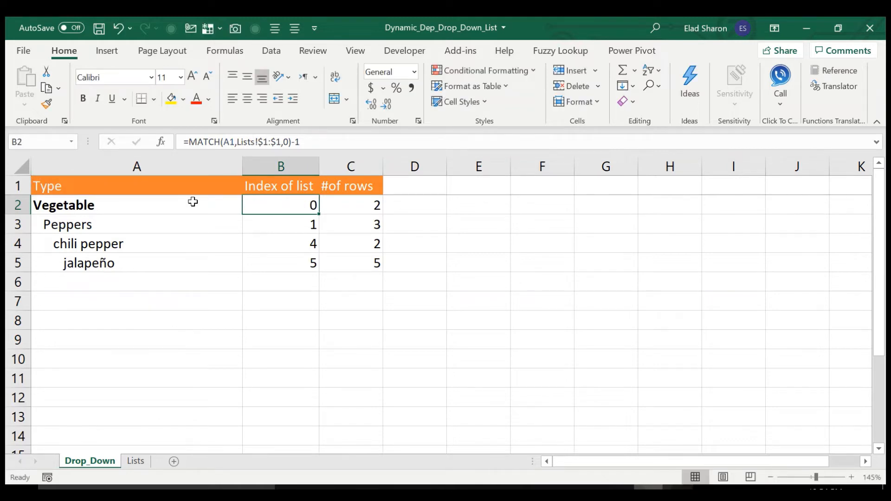
Check the positions of the Type and Vegetable headers in row 1 of the Lists sheet.
left_click(131, 463)
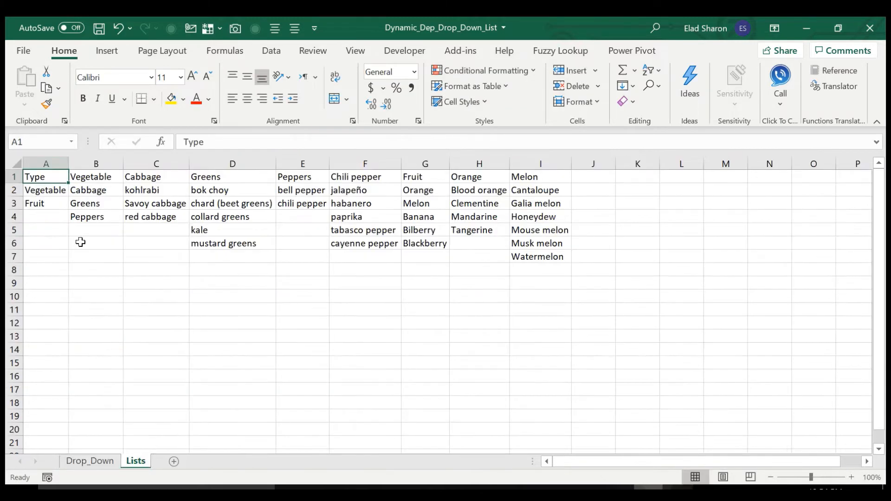
left_click(46, 163)
left_click(52, 176)
left_click(81, 179)
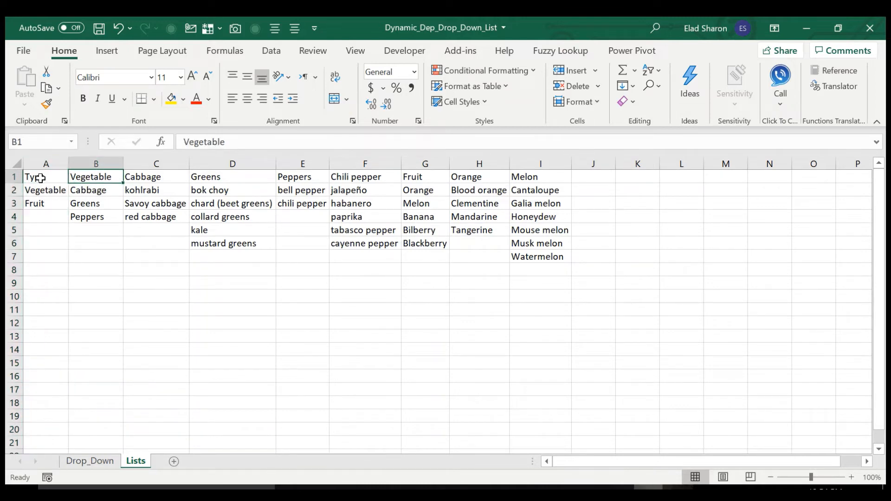
left_click_drag(40, 178, 91, 176)
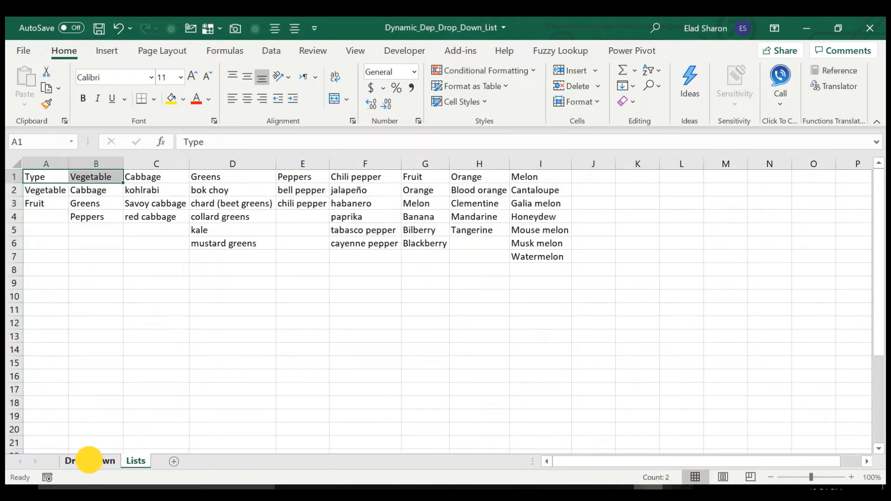
On the Drop_Down sheet, examine B3's MATCH formula against the Vegetable selection in A2, leaving the formula as it is.
left_click(88, 460)
left_click(111, 205)
left_click(253, 217)
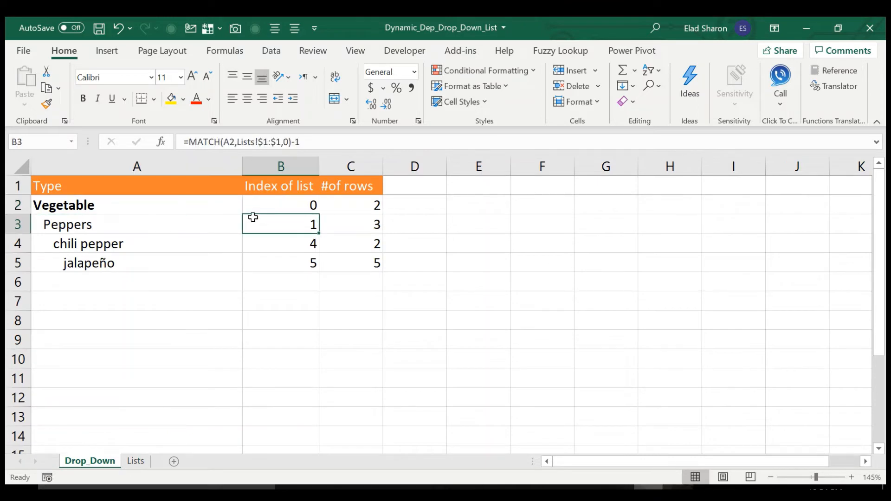
left_click(305, 142)
key("Escape")
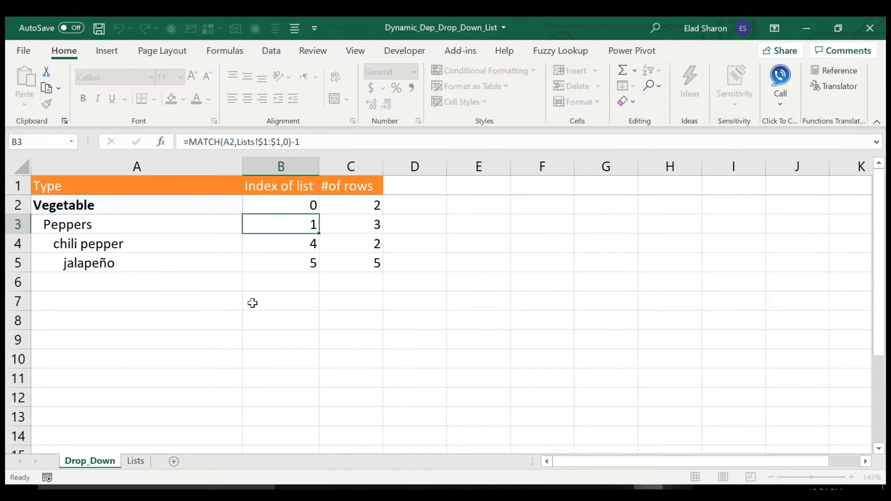
Check C2's row-count formula against the items under the Vegetable and Greens headers on the Lists sheet.
left_click(353, 194)
left_click(355, 204)
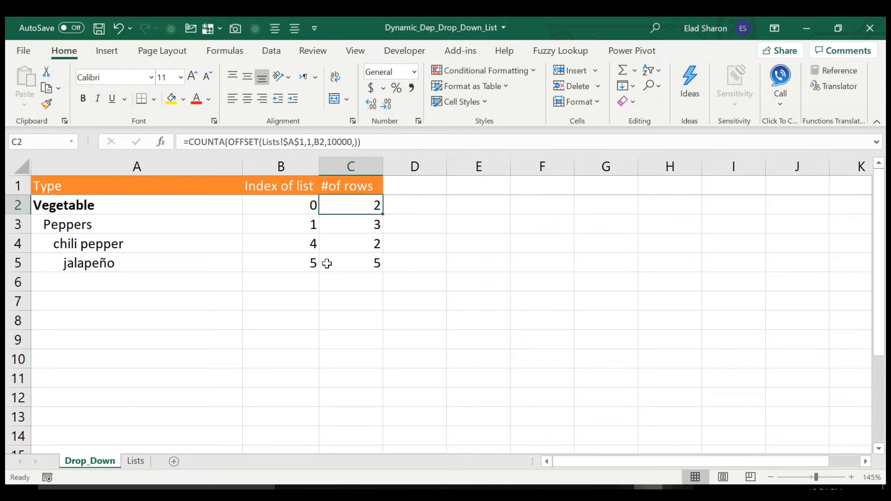
left_click(126, 460)
left_click(56, 194)
left_click_drag(56, 194, 89, 216)
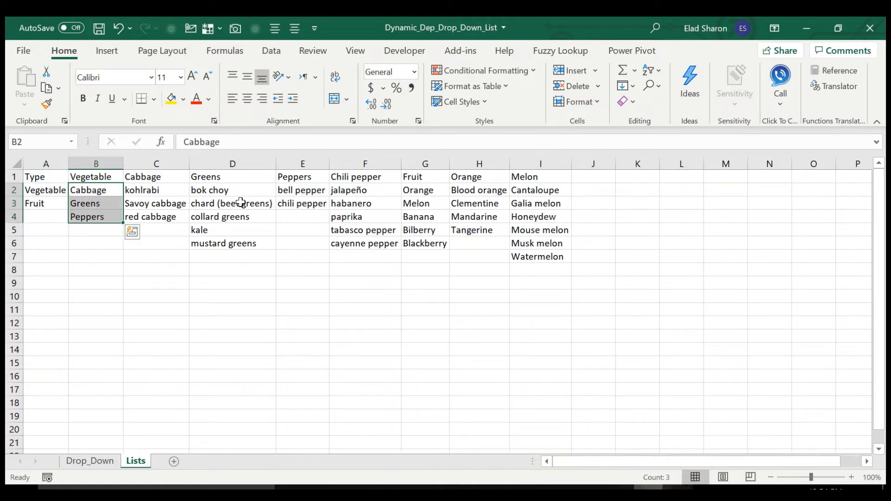
left_click_drag(233, 192, 222, 257)
left_click(116, 455)
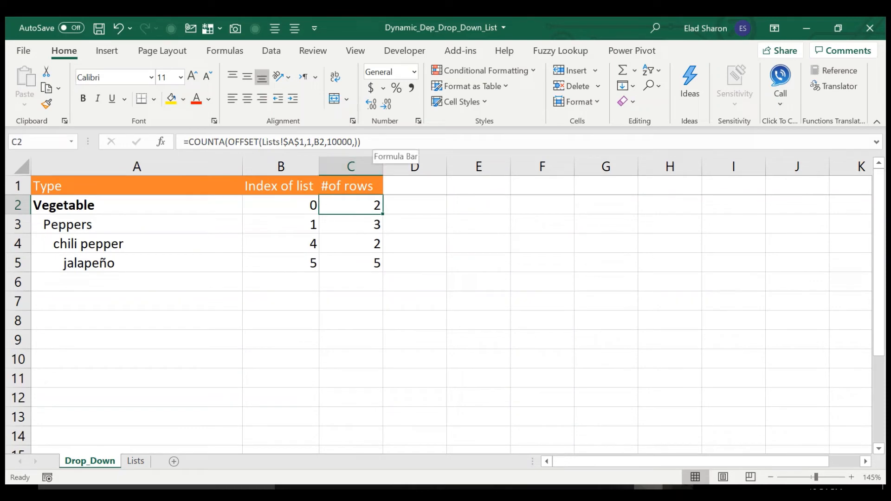
On the Drop_Down sheet, examine the COUNTA function and its nested OFFSET part in C2, leaving the formula as it is.
left_click(248, 142)
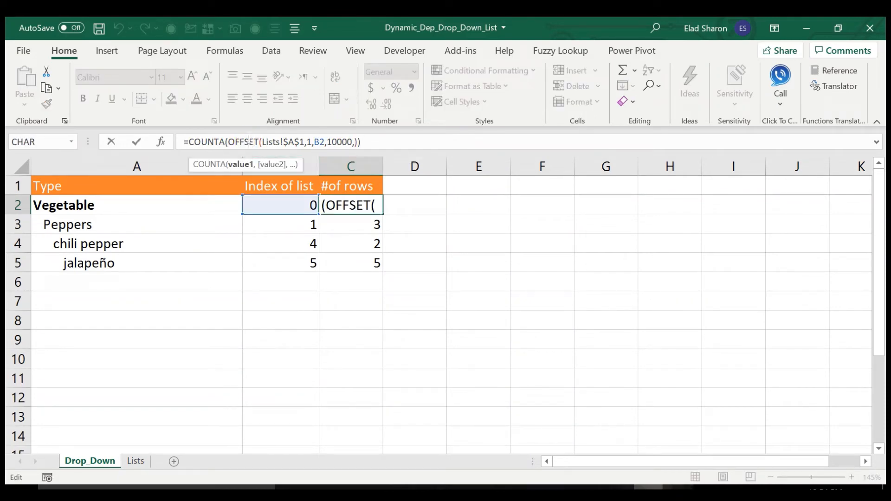
left_click(213, 141)
left_click(240, 142)
left_click_drag(228, 141, 358, 274)
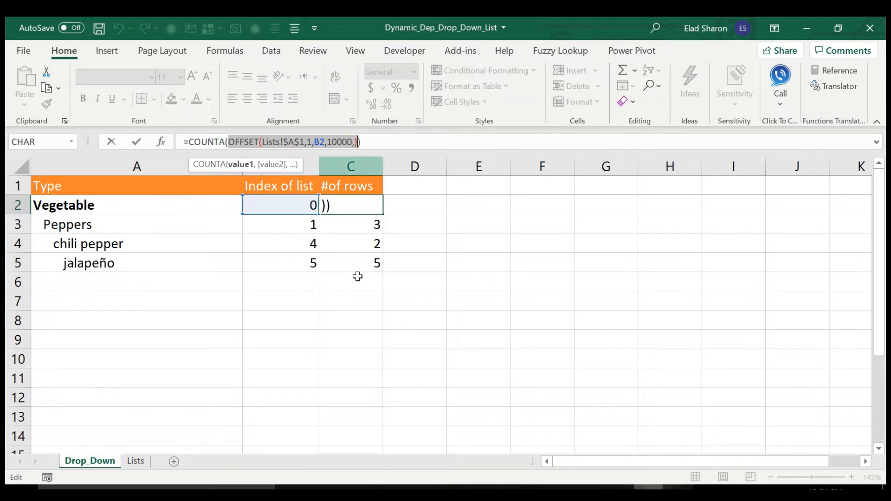
key("Escape")
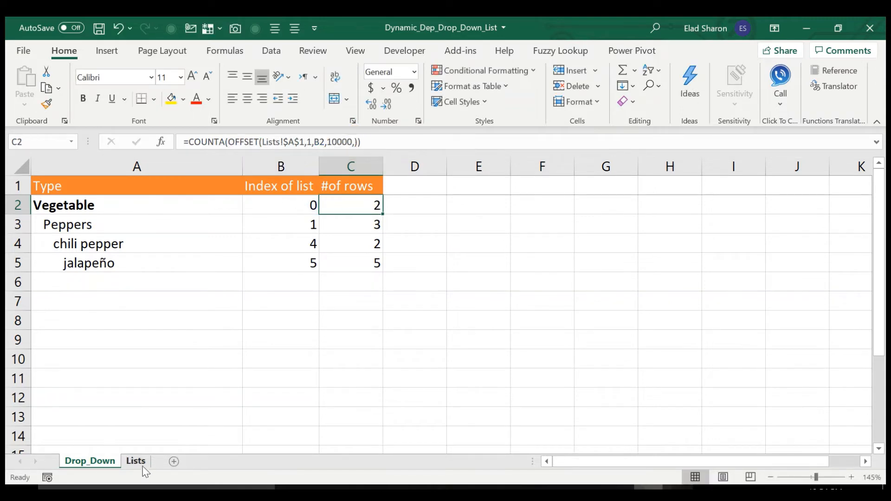
On the Lists sheet, go through columns B to F one by one as the possible ranges to count, and return to the Drop_Down sheet.
left_click(136, 461)
left_click(96, 164)
left_click(155, 163)
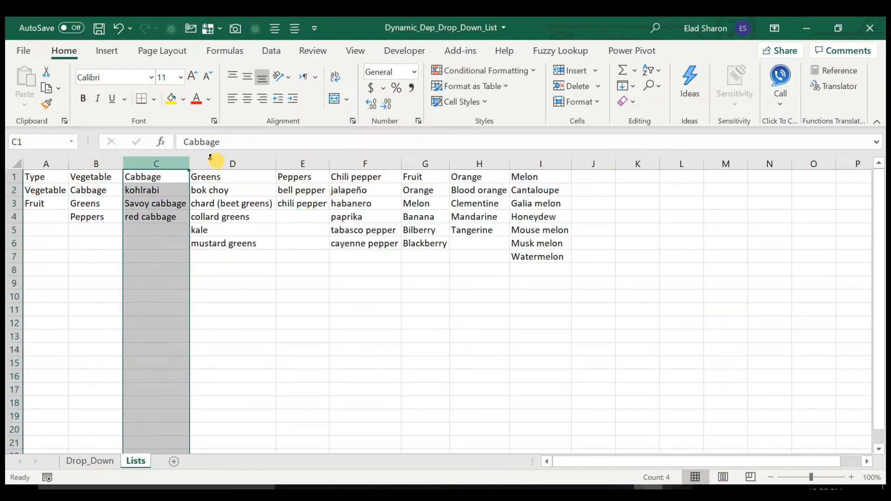
left_click(246, 163)
left_click(303, 164)
left_click(365, 164)
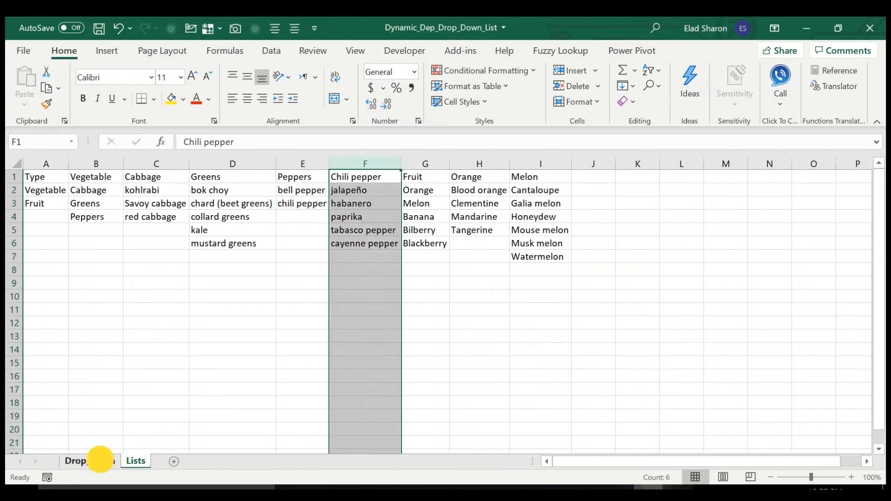
left_click(92, 460)
left_click_drag(228, 142, 365, 150)
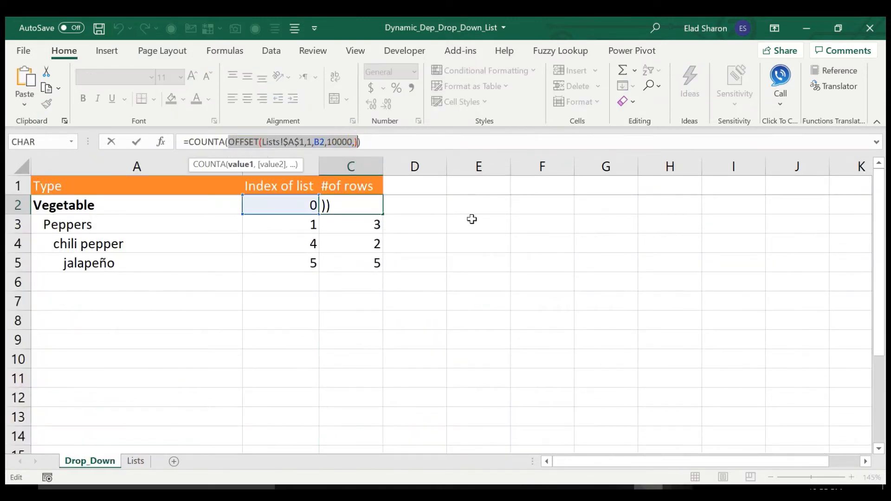
key("Return")
left_click(444, 206)
type("=")
key("ctrl+v")
key("ctrl+v")
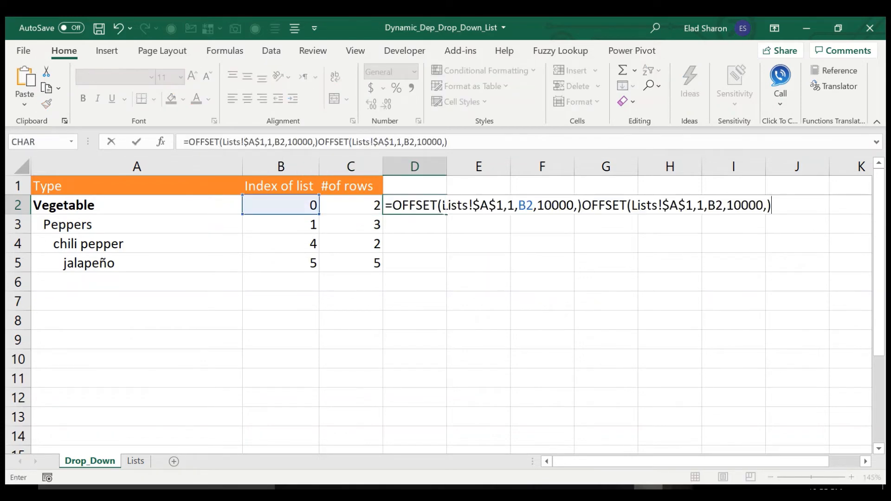
key("Return")
key("Return")
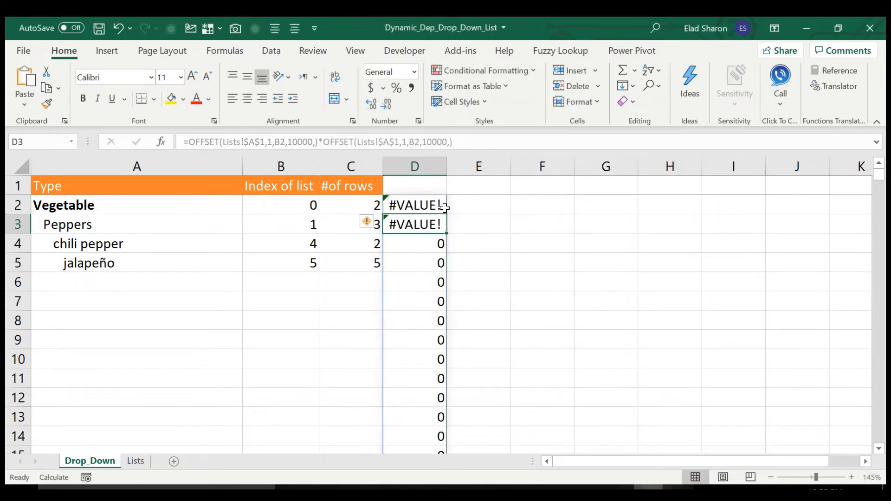
left_click(444, 207)
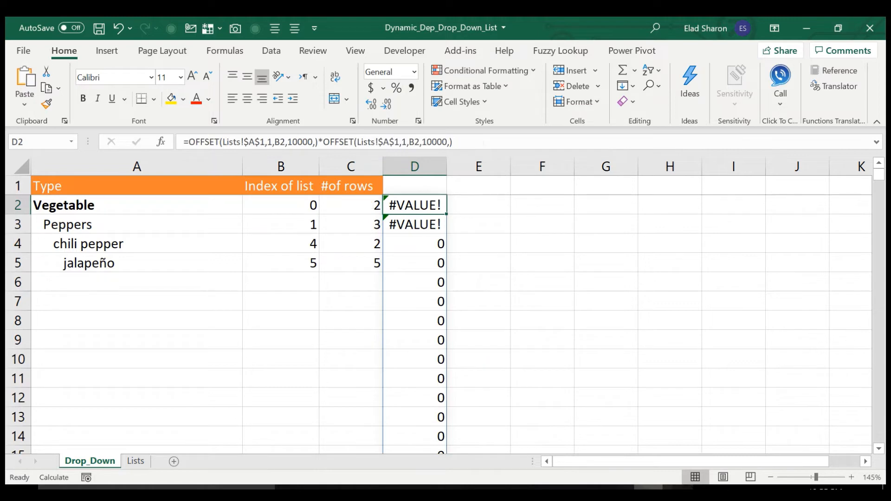
key("ctrl+z")
key("Left")
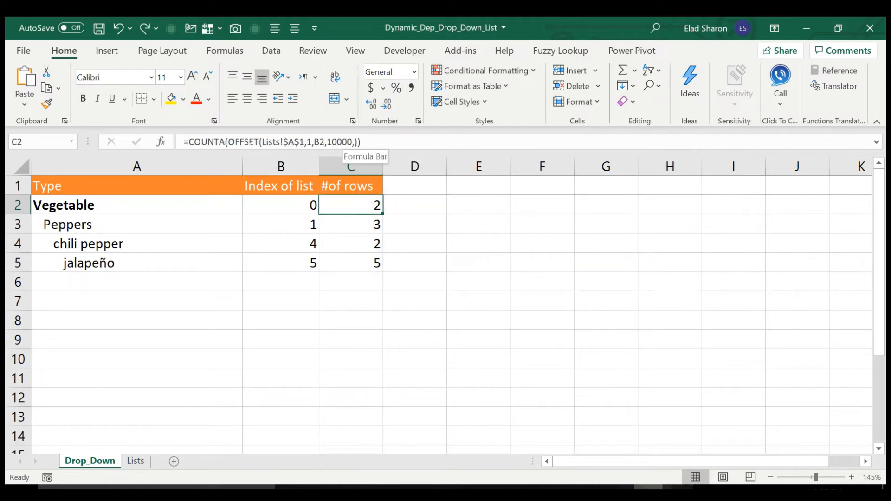
Copy the OFFSET part of C2's formula into E2 as its own formula, =OFFSET(Lists!$A$1,1,B2,10000,).
left_click_drag(227, 142, 359, 134)
key("ctrl+c")
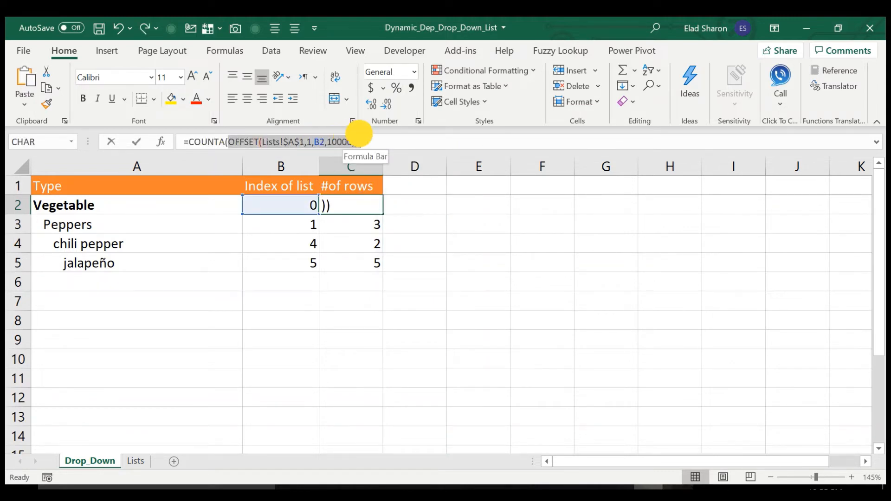
key("Escape")
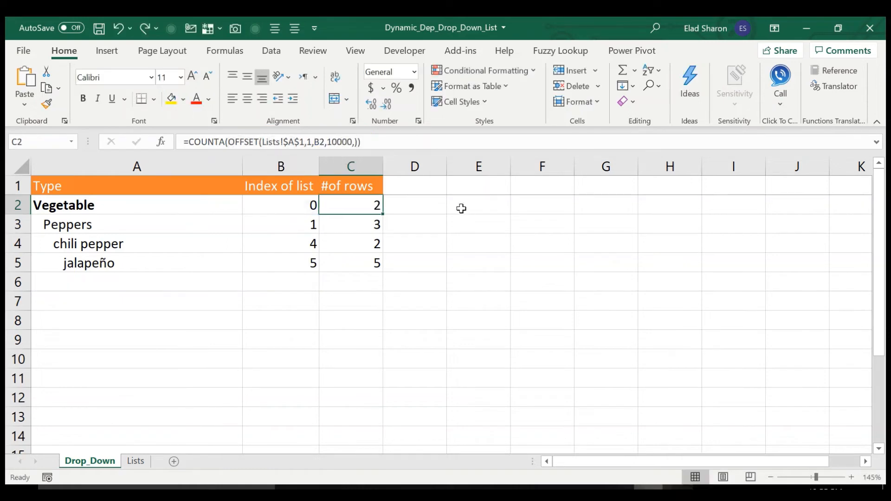
left_click(469, 210)
type("=")
key("ctrl+v")
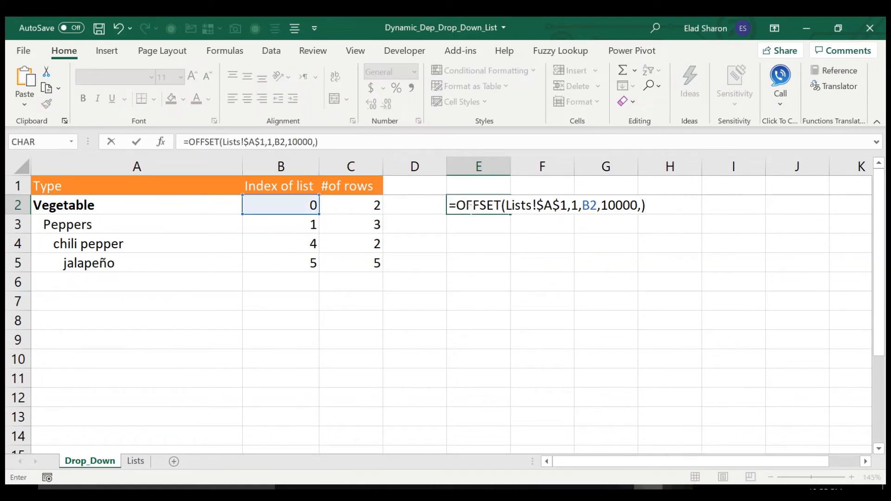
key("Return")
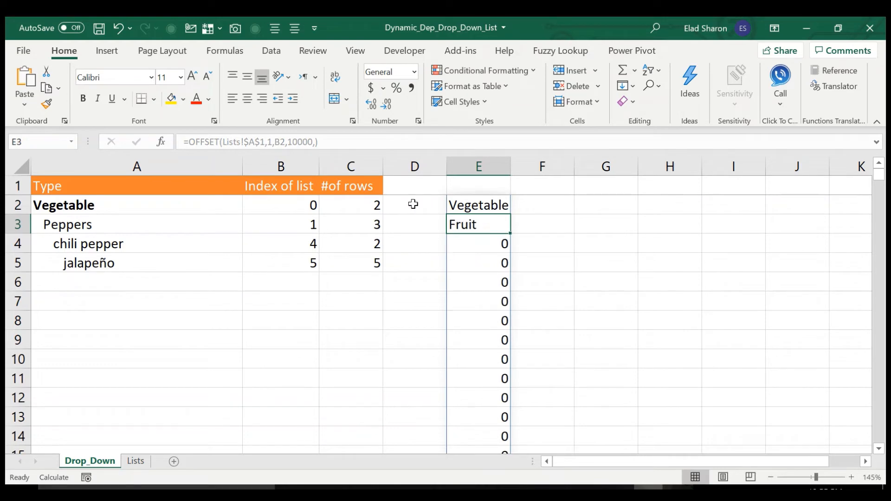
Examine the reference, rows, cols and height arguments of the OFFSET formula in E2.
left_click(490, 204)
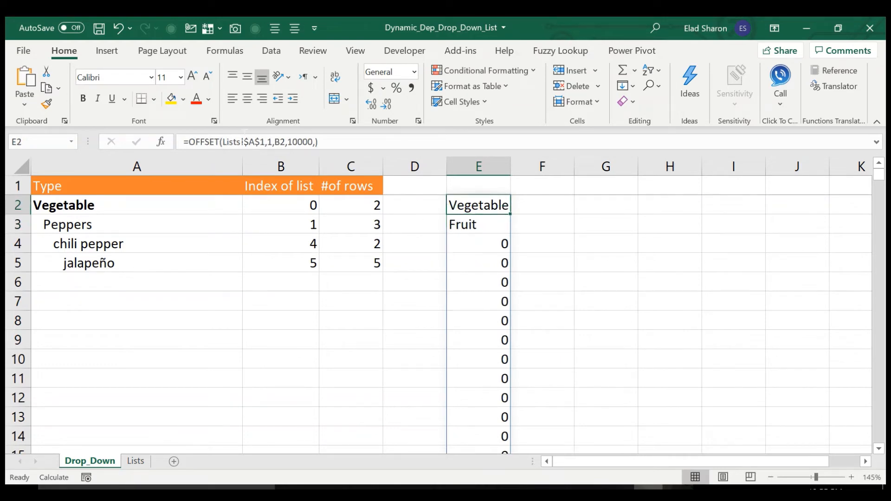
left_click_drag(267, 141, 315, 141)
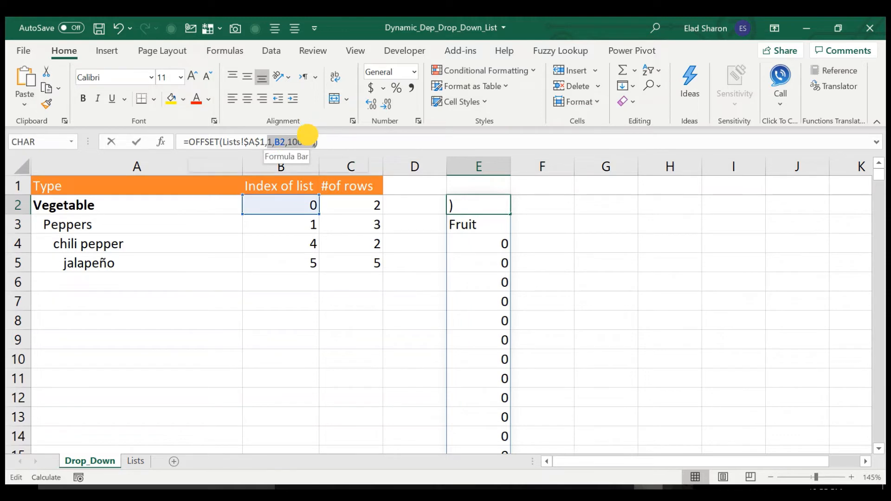
left_click(270, 142)
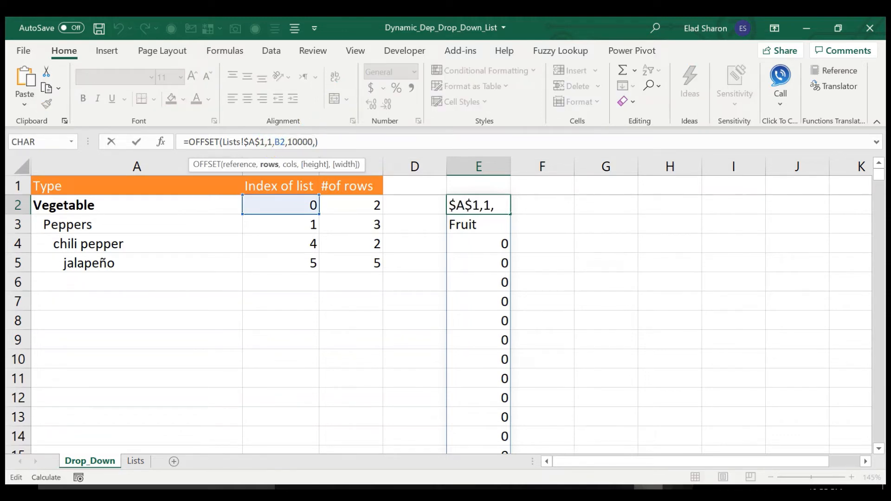
left_click(255, 142)
left_click(278, 142)
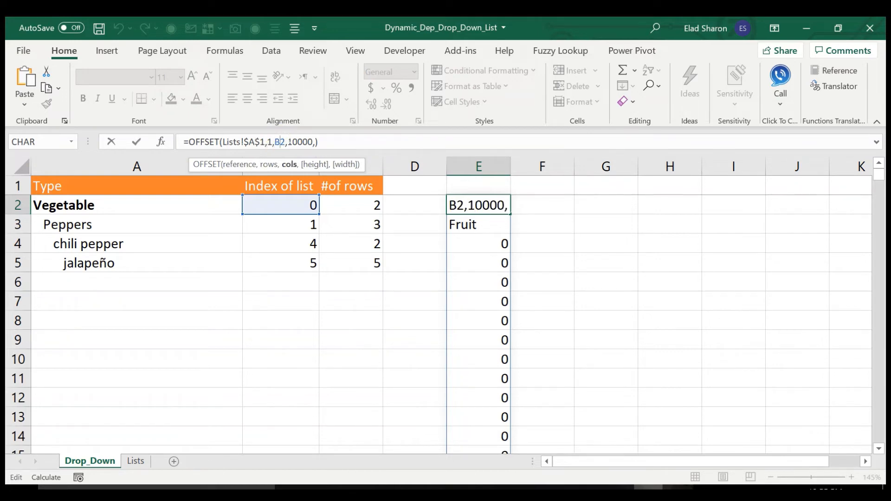
left_click(293, 141)
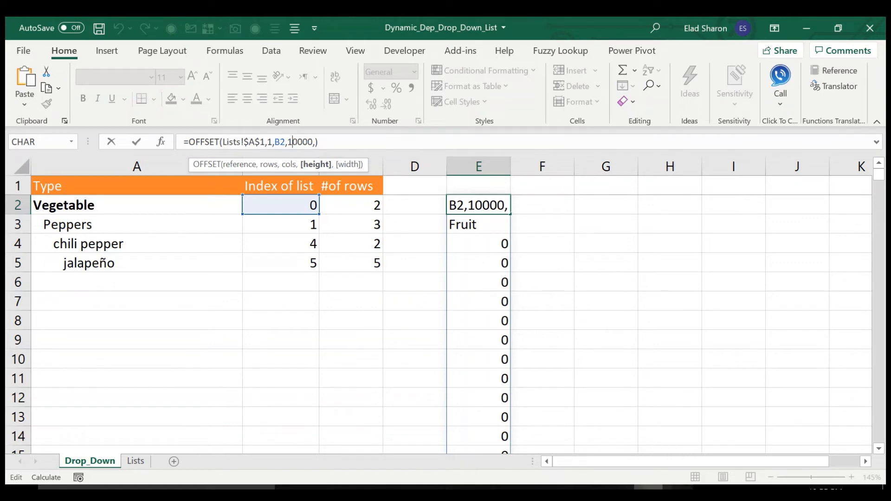
Set the width argument of E2's OFFSET formula to 2.
left_click(316, 141)
type("2")
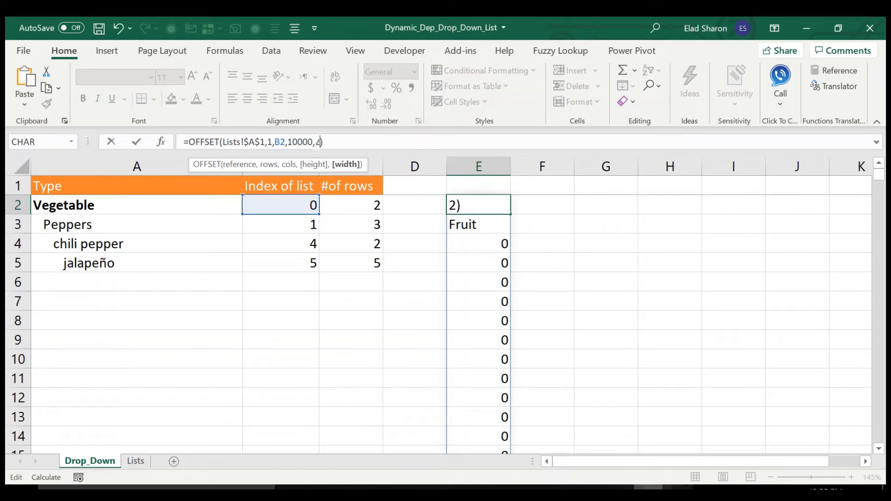
key("Return")
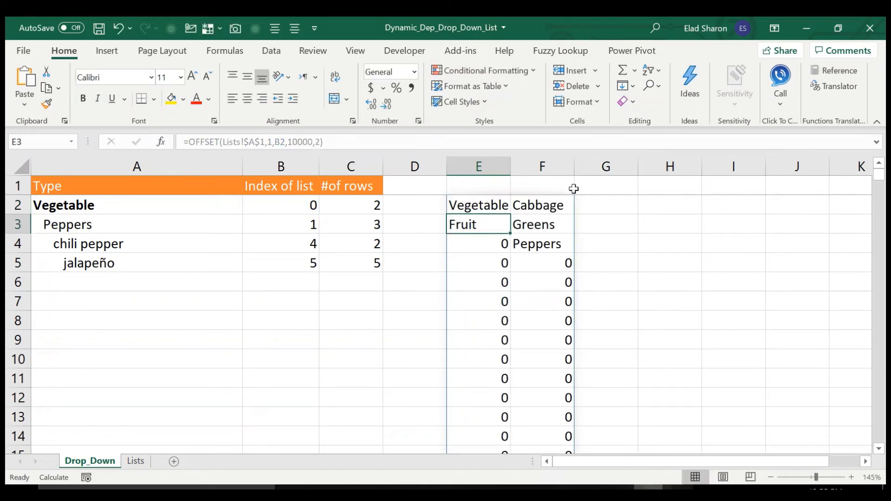
Try to overwrite cells F5 and F6 of the spilled OFFSET range with test text, and clear both entries.
left_click(513, 265)
type("sdd")
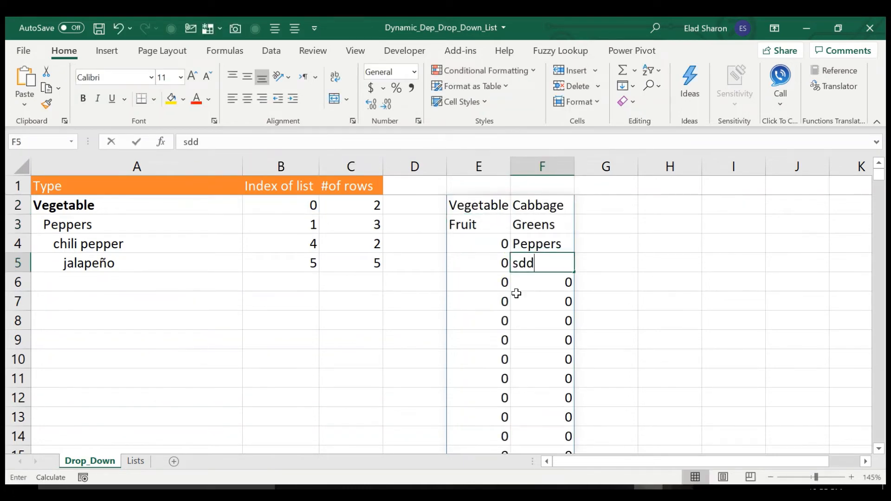
left_click(560, 295)
left_click(552, 269)
key("Delete")
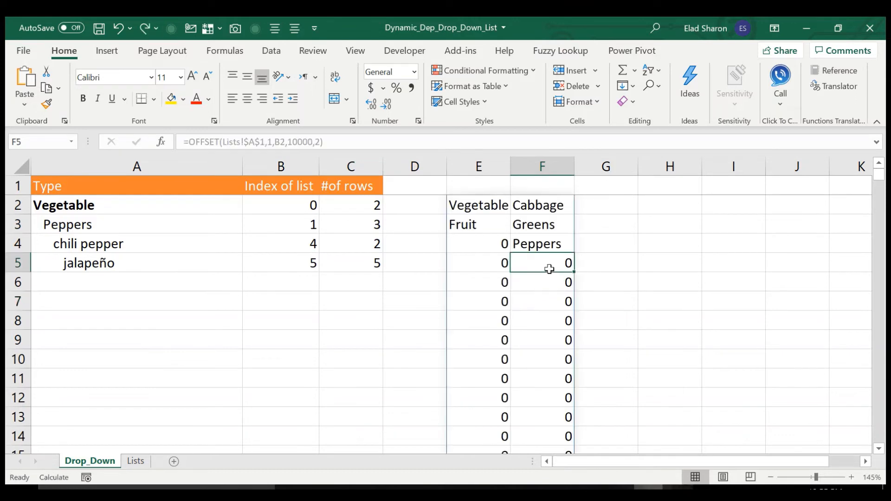
left_click(503, 263)
left_click(504, 299)
left_click(552, 287)
type("d")
left_click(559, 299)
left_click(541, 286)
key("Delete")
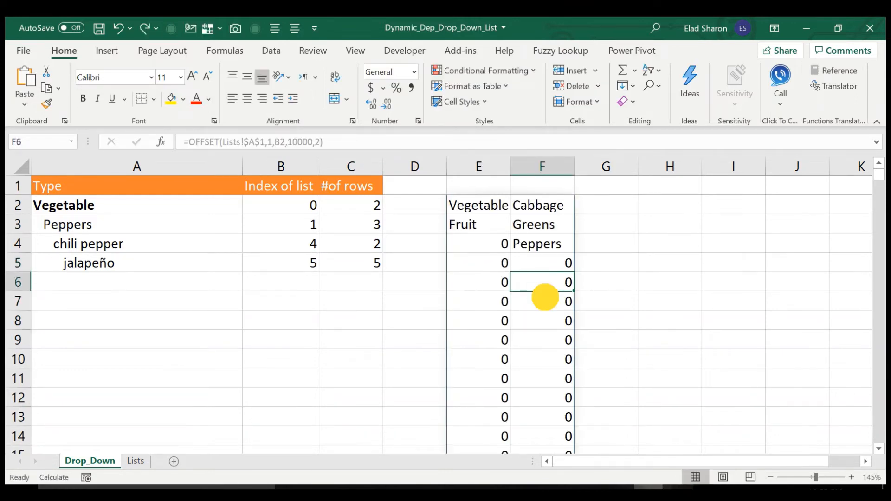
Delete the test OFFSET formula from E2.
left_click(487, 202)
key("Delete")
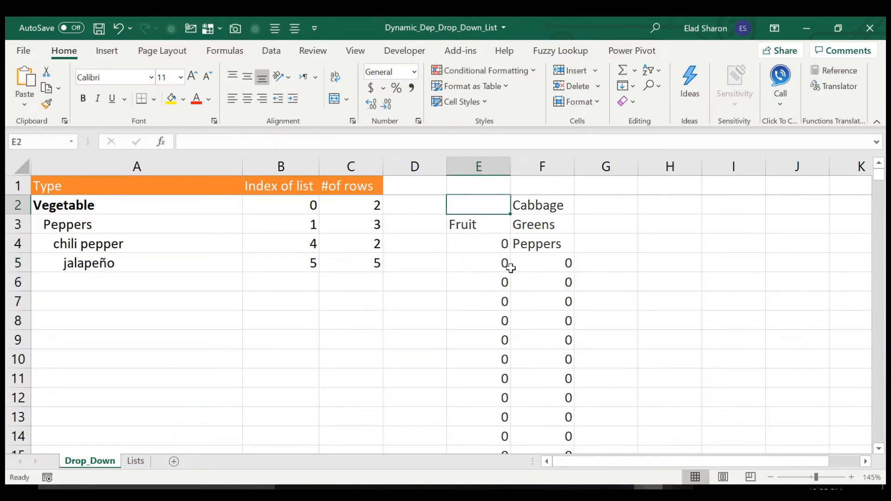
left_click(450, 260)
Examine the row-count formula in C2 together with the list-index formula in B2.
left_click(324, 213)
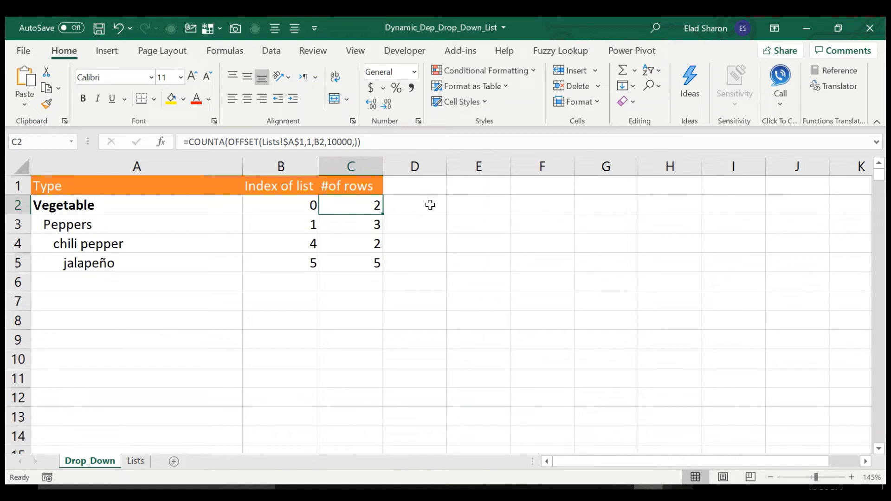
left_click_drag(290, 208, 358, 203)
left_click(280, 200)
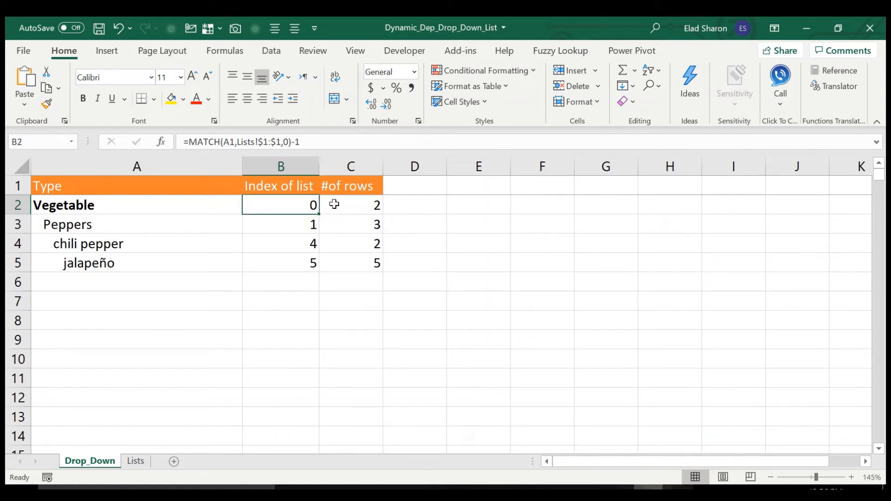
Examine A2's data validation settings, including the List criterion and its OFFSET source formula, and leave them as they are.
left_click(147, 204)
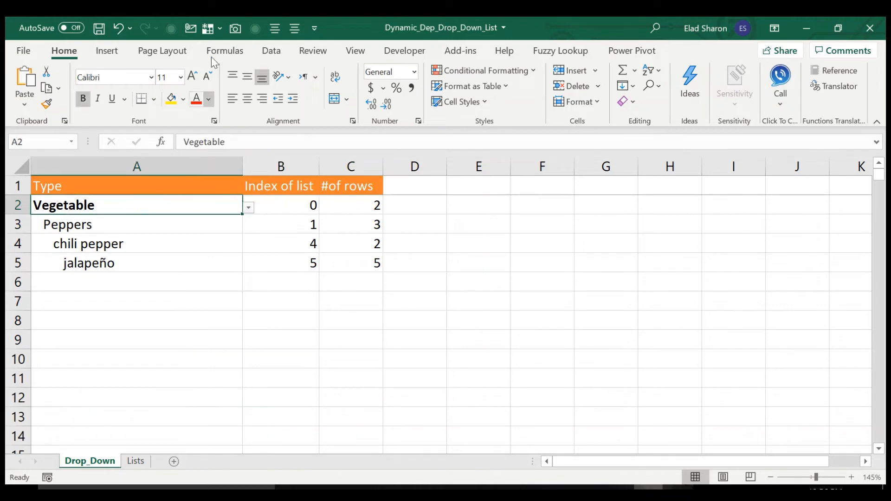
left_click(271, 51)
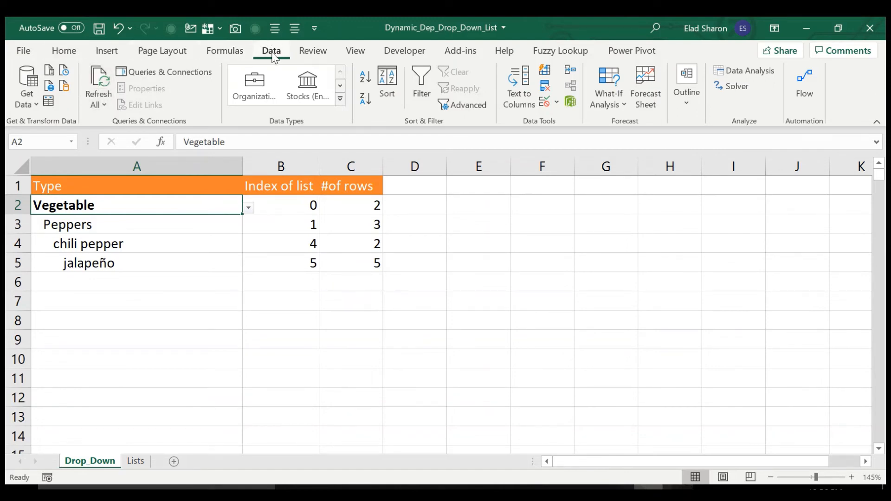
left_click(546, 103)
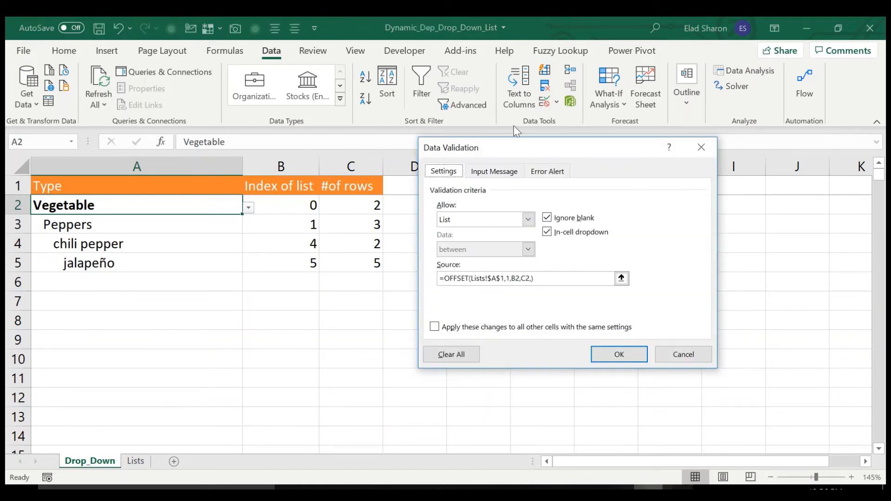
left_click(528, 219)
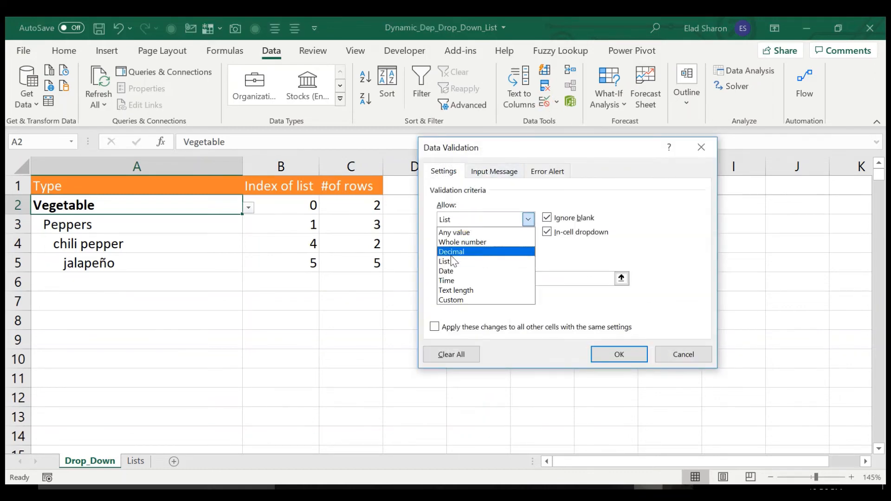
left_click(450, 258)
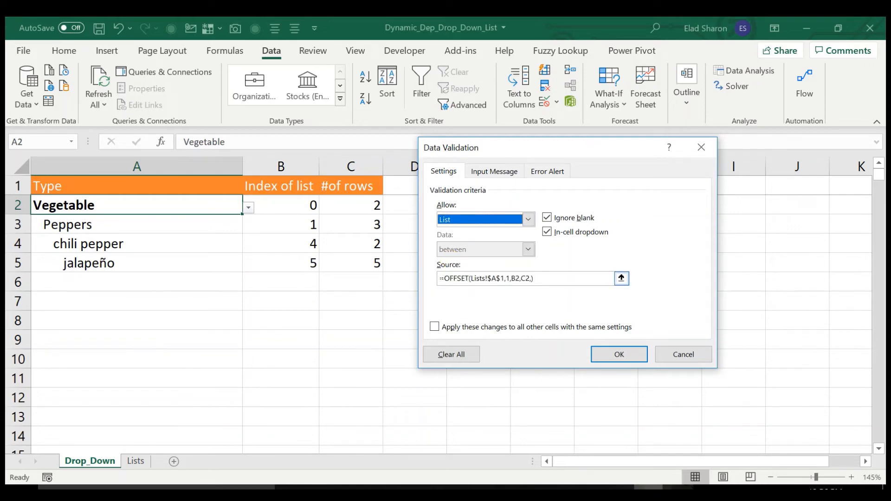
left_click(570, 280)
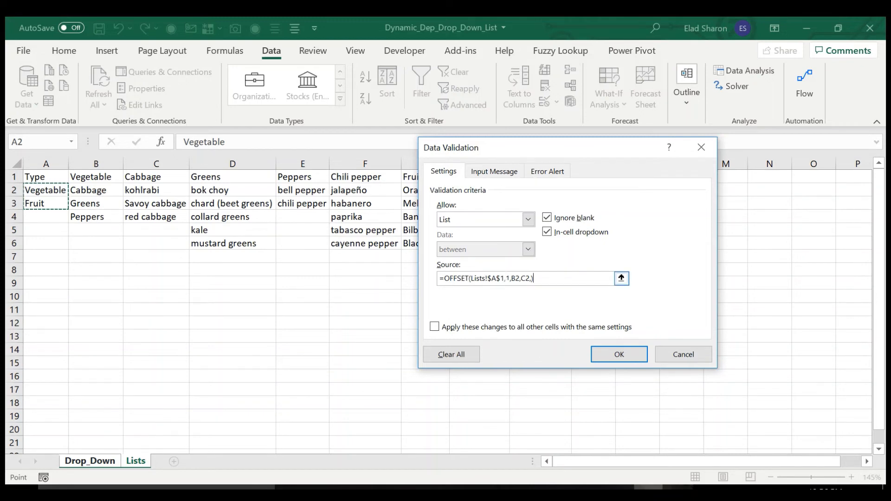
left_click(497, 278)
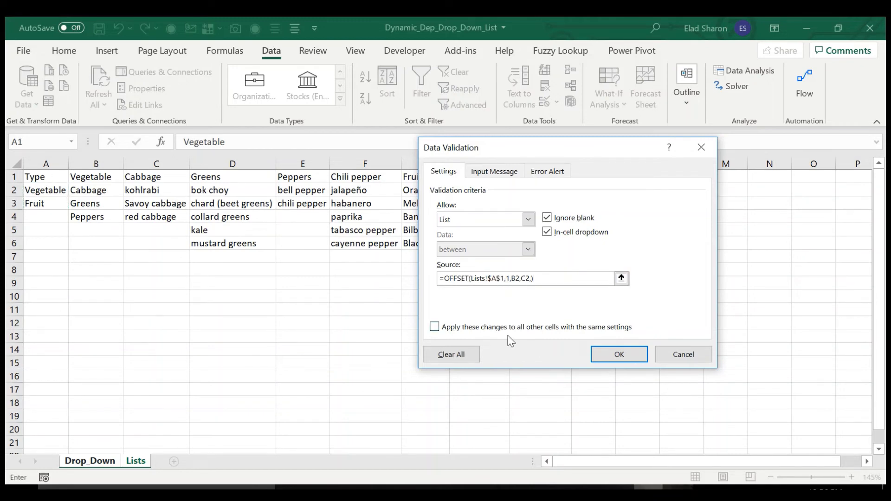
left_click(506, 279)
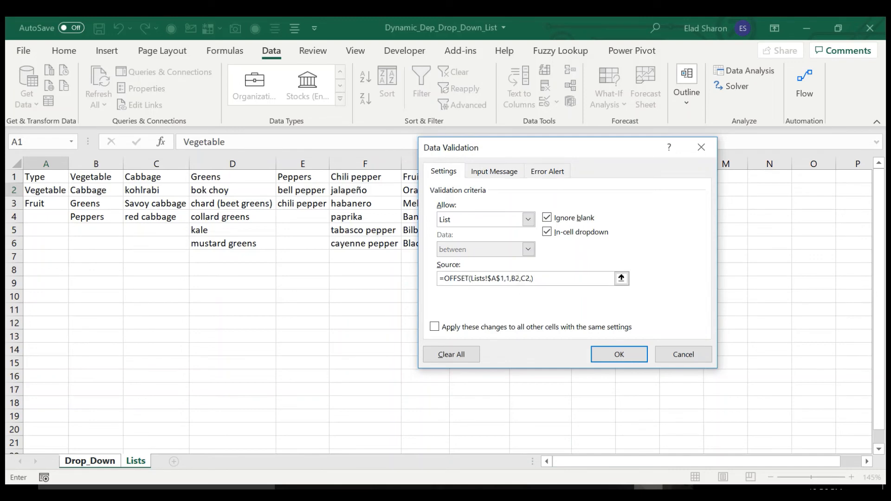
left_click(683, 360)
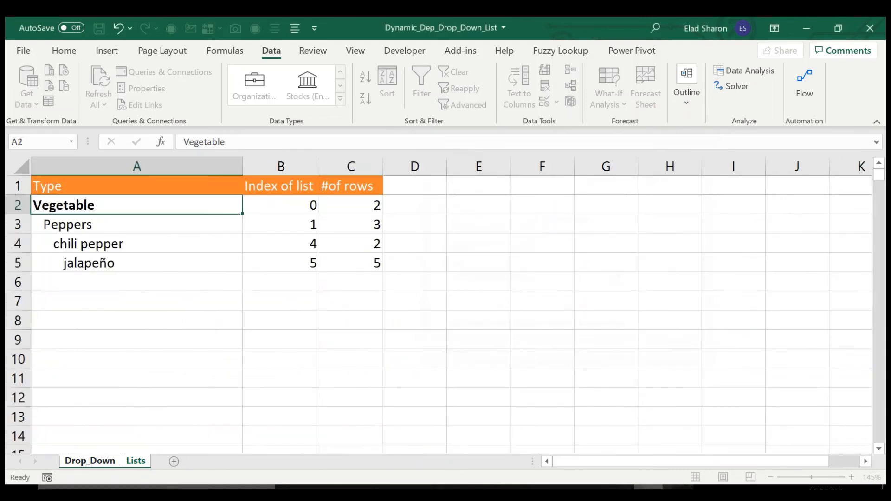
Return to the Drop_Down sheet and review the arguments of A2's validation source formula again.
left_click(85, 464)
left_click(544, 101)
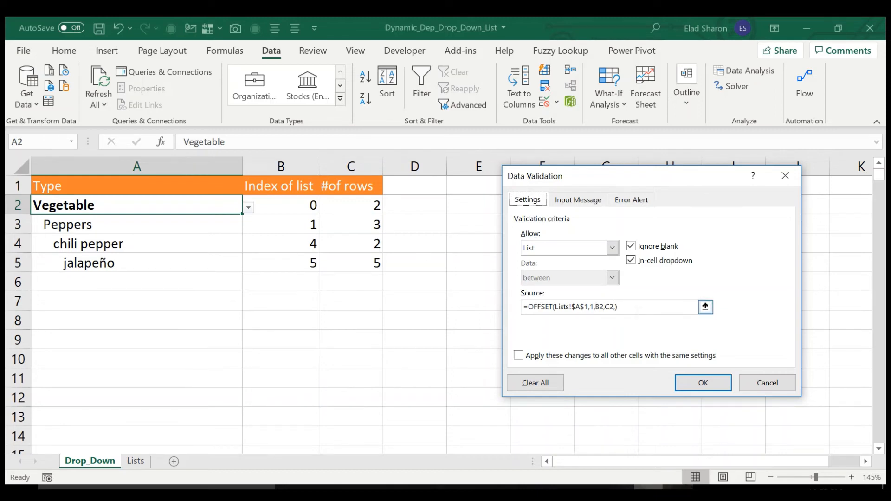
left_click(764, 382)
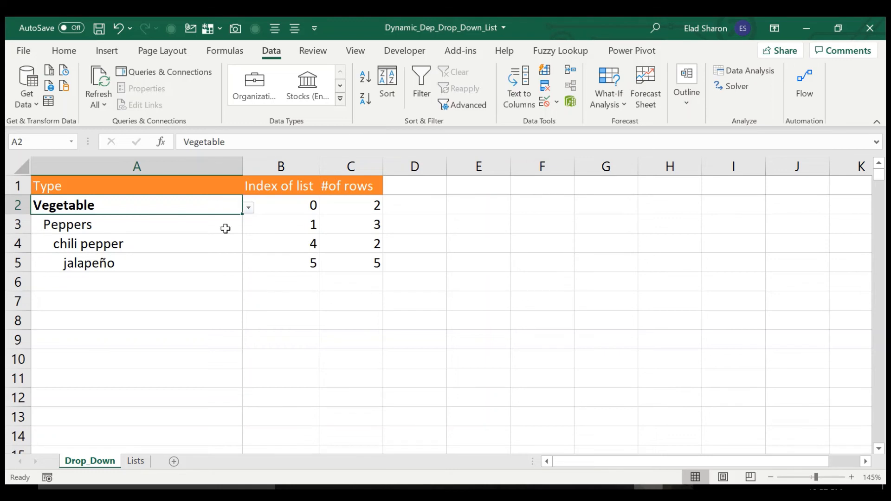
Clear the selections in A2:A5 and choose Vegetable for A2 from its drop-down list.
left_click_drag(213, 212, 217, 256)
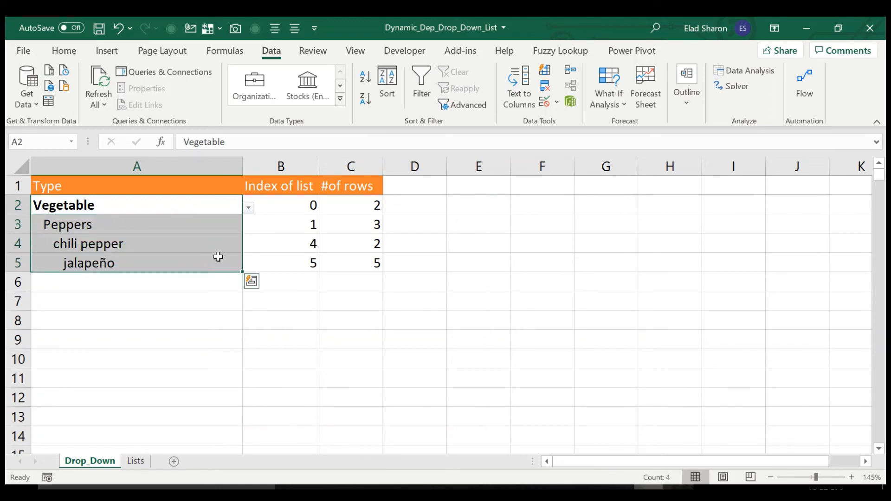
key("Delete")
left_click(206, 207)
left_click(248, 207)
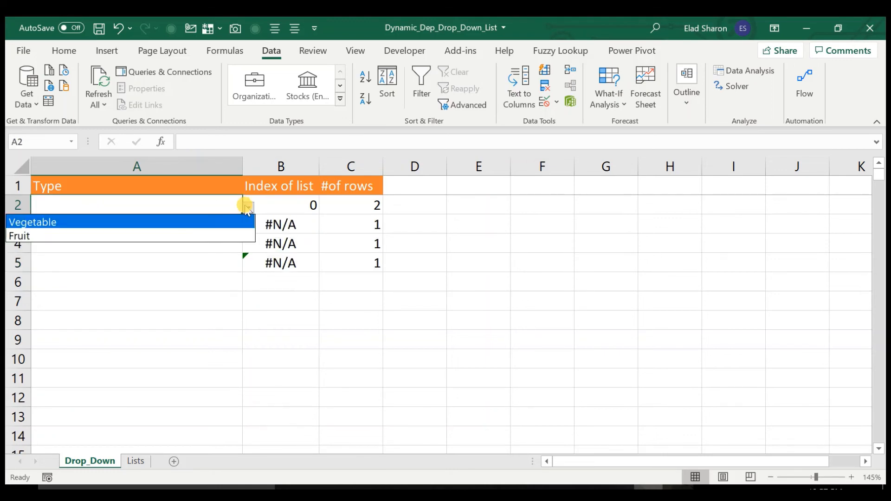
left_click(152, 221)
Choose Greens for A3 and mustard greens for A4 from their dependent drop-down lists.
left_click(152, 226)
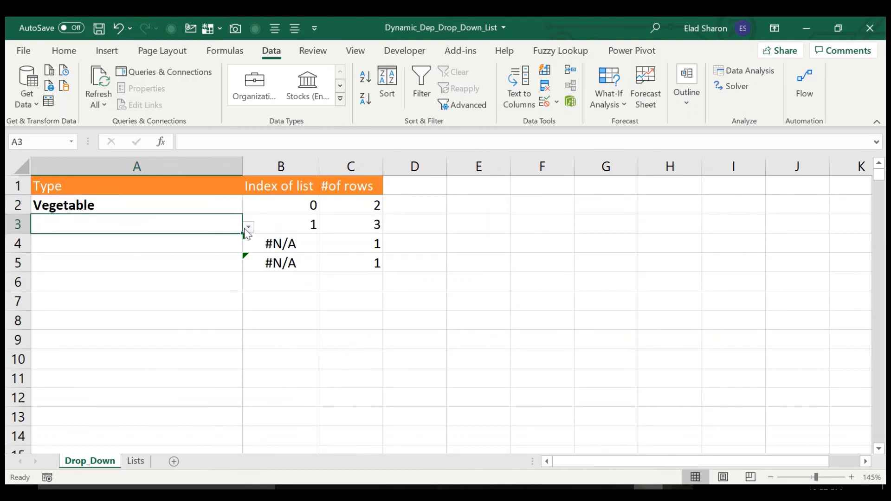
left_click(249, 228)
left_click(105, 255)
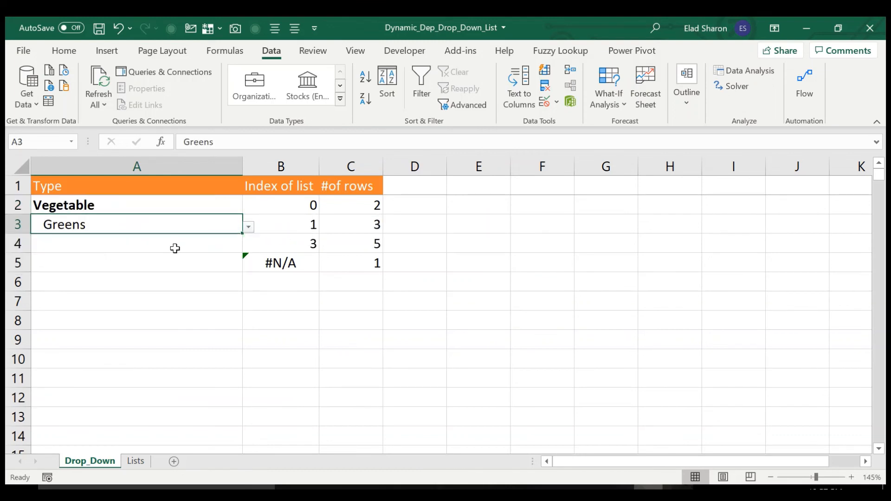
left_click(175, 246)
left_click(249, 246)
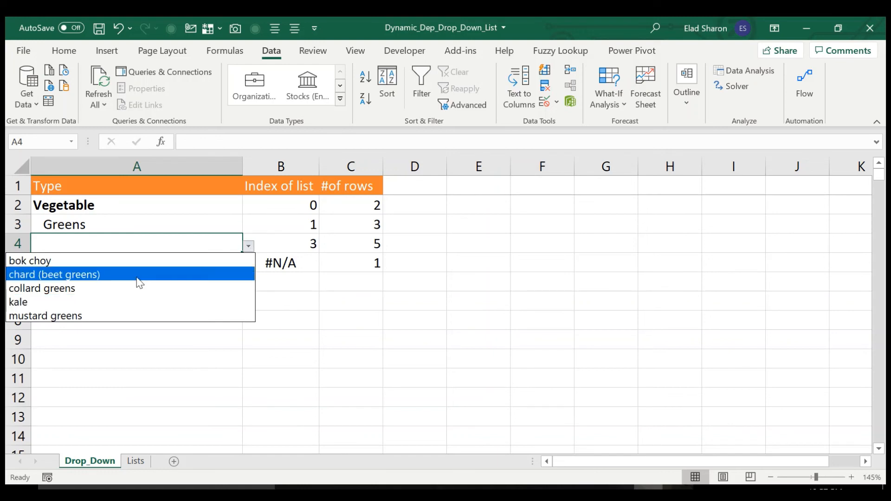
left_click(120, 314)
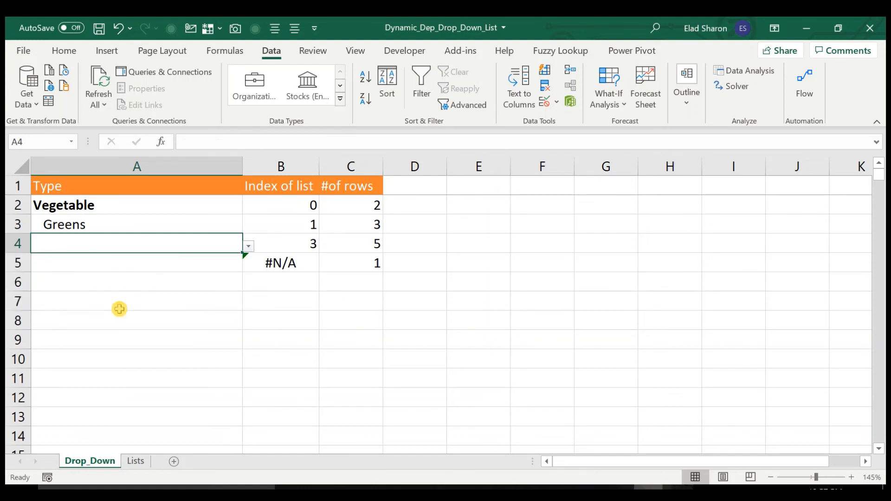
Check the dependent drop-down list of A5 with mustard greens selected above it.
left_click(165, 266)
left_click(248, 265)
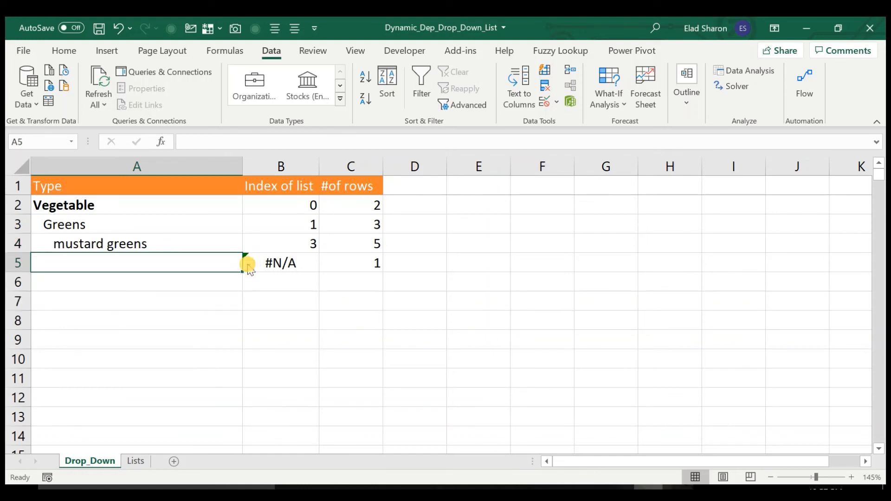
left_click(248, 265)
Change A3 to Peppers and A4 to chili pepper using their drop-down lists.
left_click(193, 215)
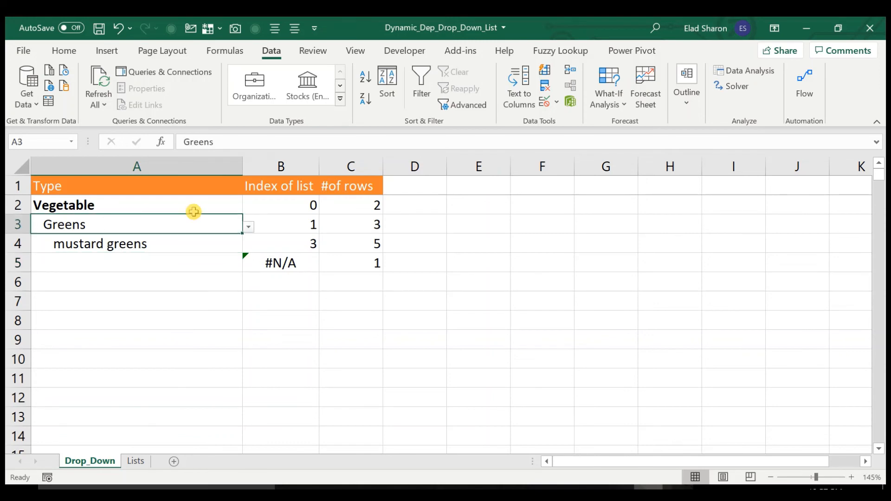
left_click(248, 227)
left_click(72, 271)
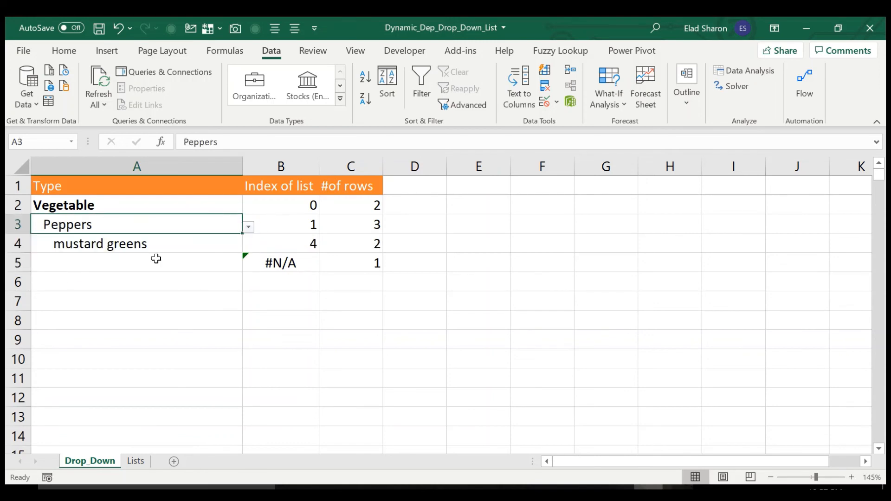
left_click(155, 260)
left_click(204, 245)
left_click(249, 246)
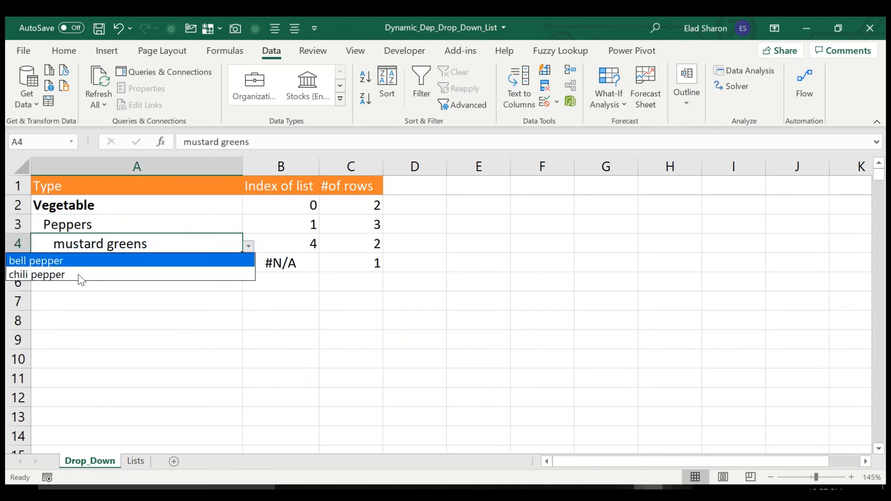
left_click(145, 271)
Choose jalapeño for A5 from its dependent drop-down list.
left_click(225, 265)
left_click(248, 265)
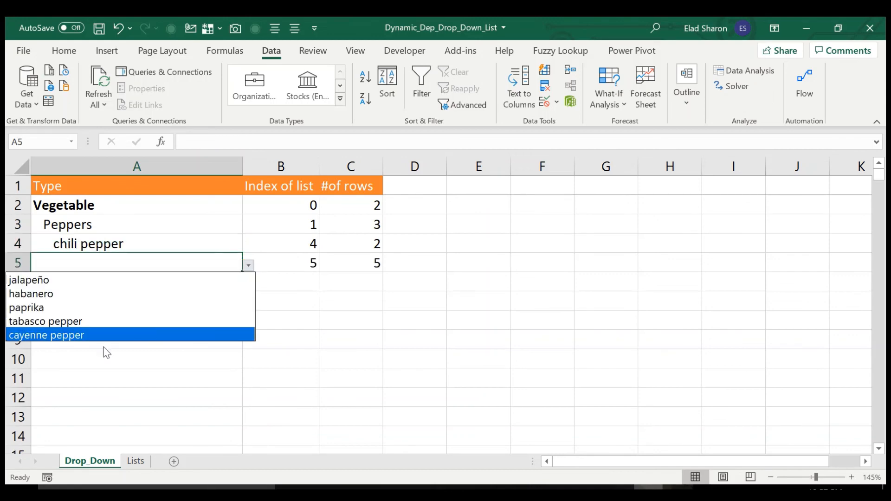
left_click(97, 282)
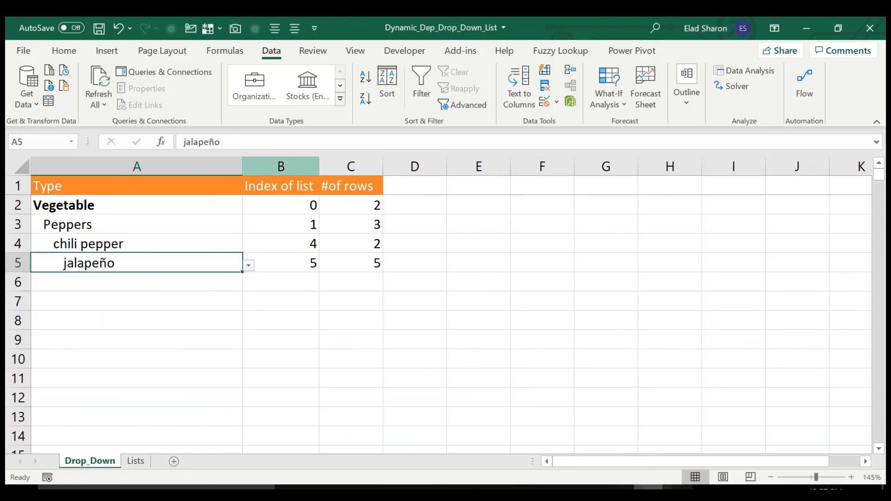
Try increasing and decreasing the indent of the jalapeño entry in A5.
left_click(64, 50)
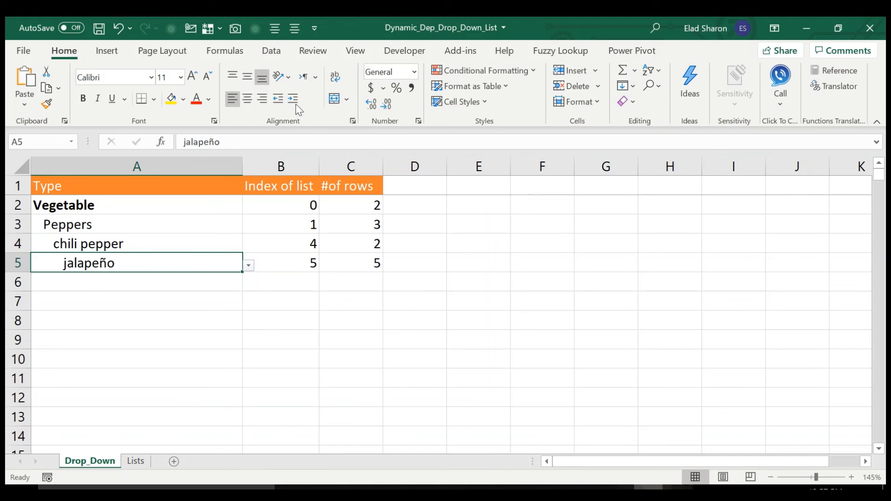
left_click(293, 99)
left_click(280, 104)
left_click(176, 283)
Change A2 to Fruit and A3 to Melon from their drop-down lists.
left_click(234, 205)
left_click(248, 208)
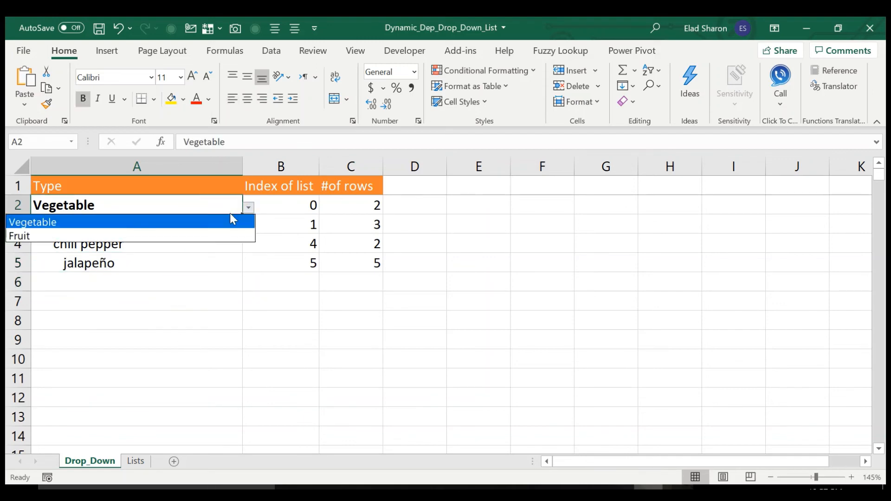
left_click(99, 232)
left_click(193, 227)
left_click(249, 227)
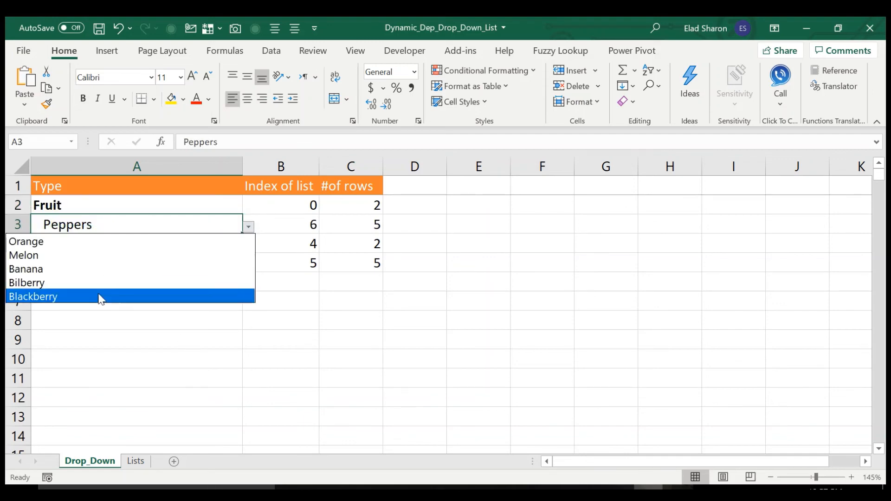
left_click(112, 253)
Choose Galia melon for A4 from its dependent drop-down list and check the list of A5.
left_click(218, 244)
left_click(248, 246)
left_click(118, 272)
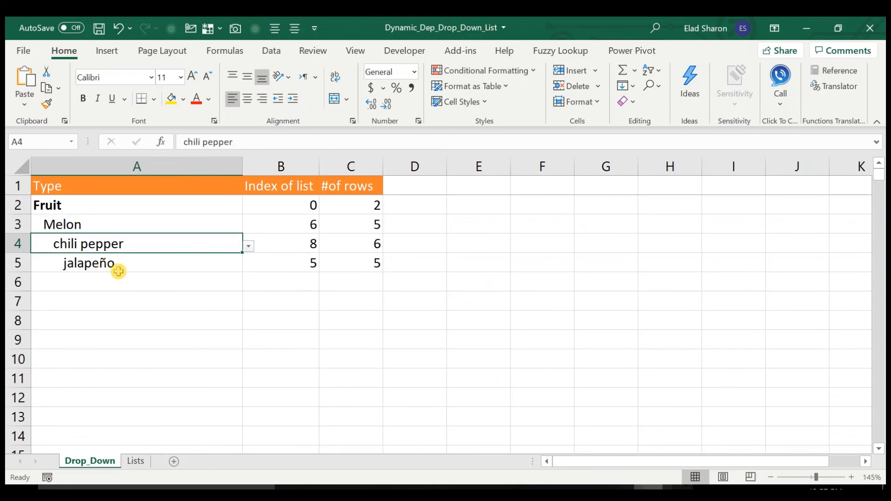
left_click(233, 262)
left_click(181, 313)
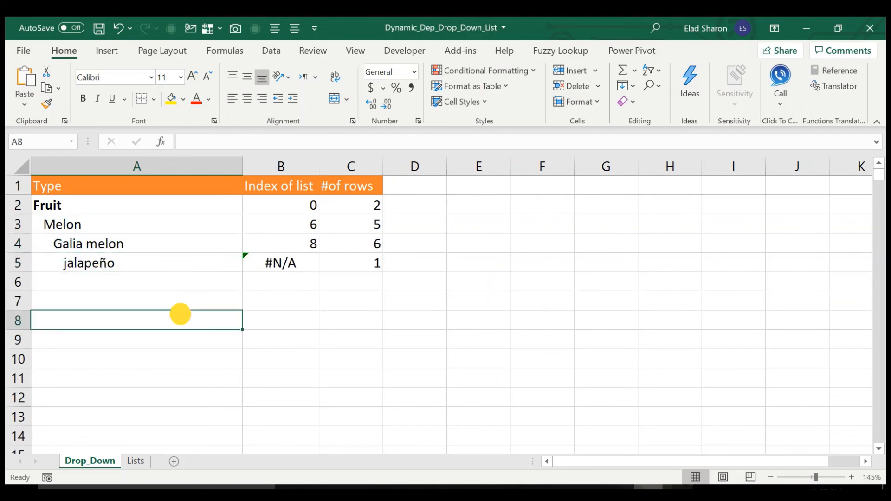
left_click(137, 263)
Copy Galia melon from A4 into J1 of the Lists sheet as a new list header and autofit column J.
left_click(135, 247)
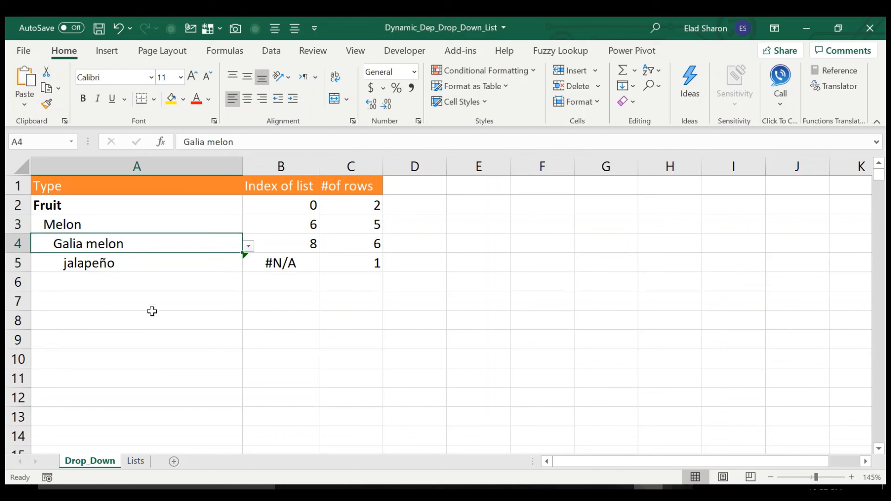
key("ctrl+c")
left_click(136, 460)
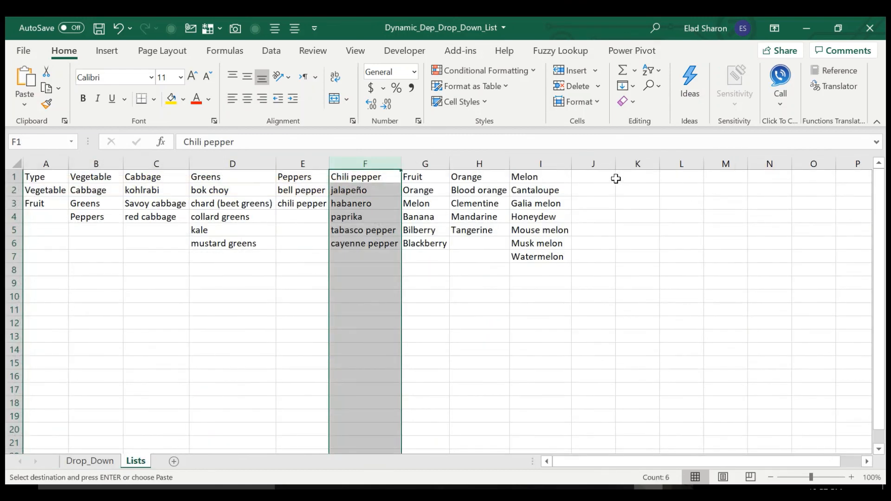
left_click(602, 179)
right_click(602, 179)
left_click(649, 141)
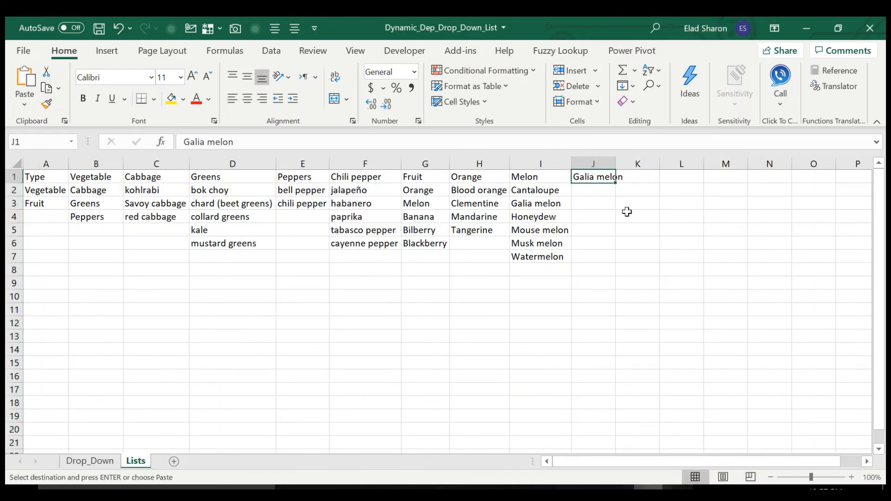
double_click(612, 166)
Enter the items 1 and 2 in J2 and J3 under the Galia melon header.
left_click(603, 190)
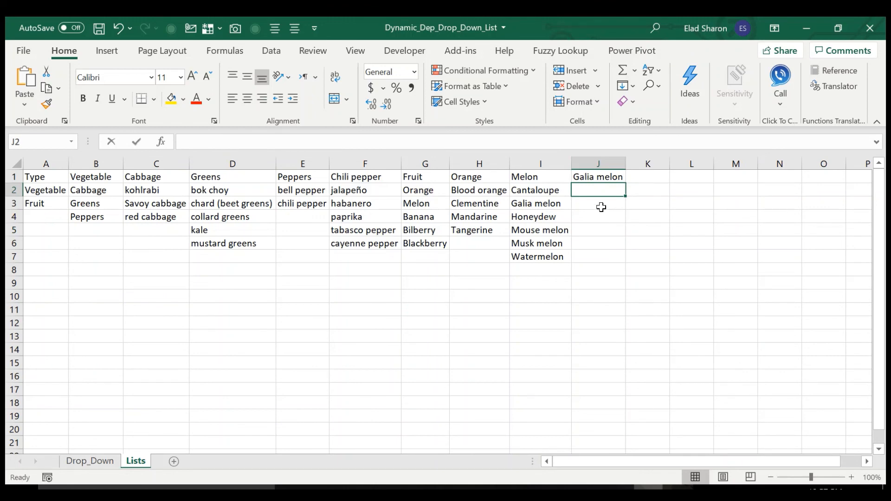
type("1")
key("Return")
type("2")
key("Return")
Return to the Drop_Down sheet and choose 1 for A5 from its drop-down list.
left_click(90, 461)
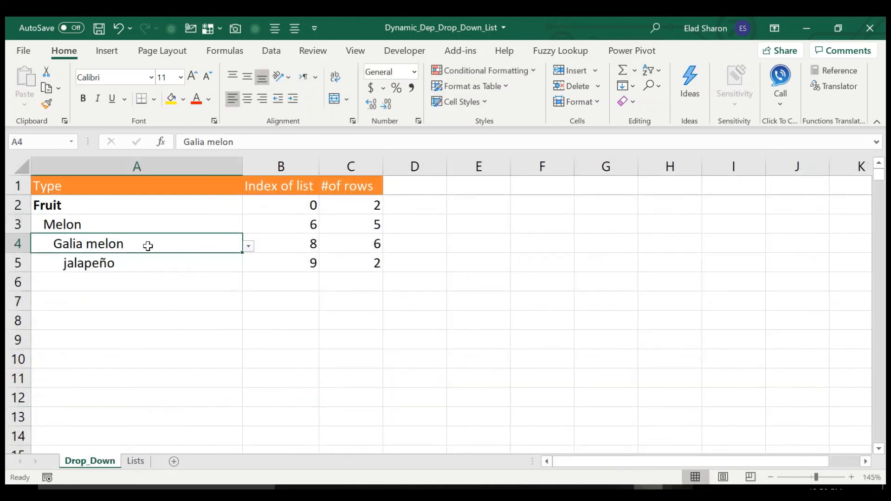
left_click(198, 258)
left_click(249, 264)
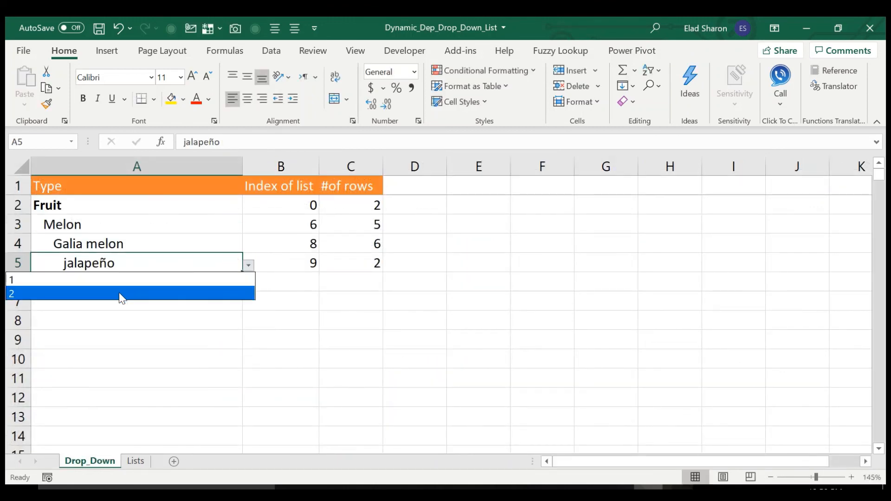
left_click(121, 279)
left_click(163, 319)
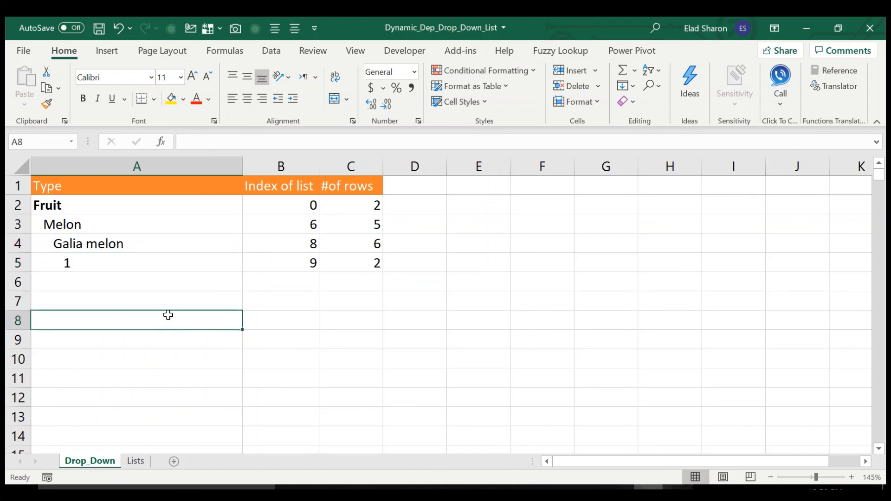